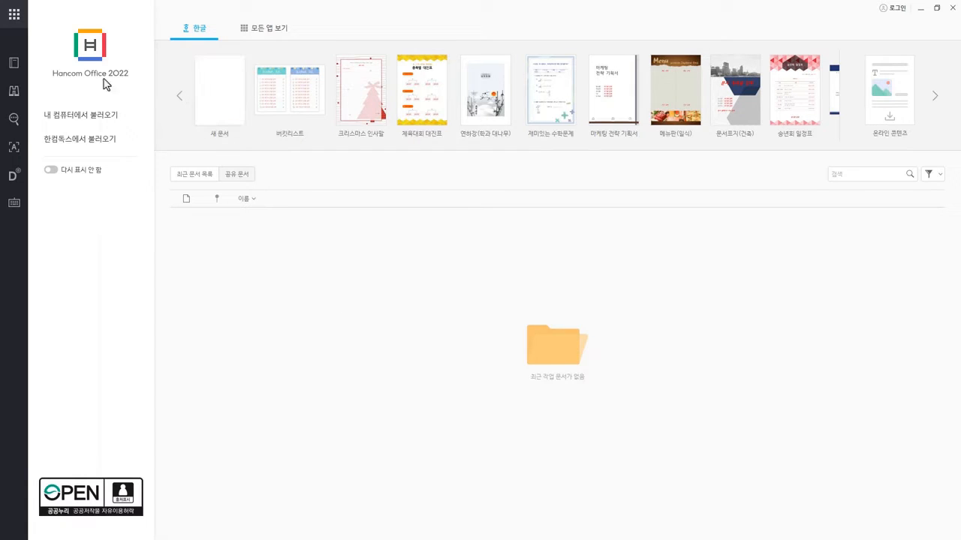
# Create a new blank document and display the tool commands.
pyautogui.click(237, 120)
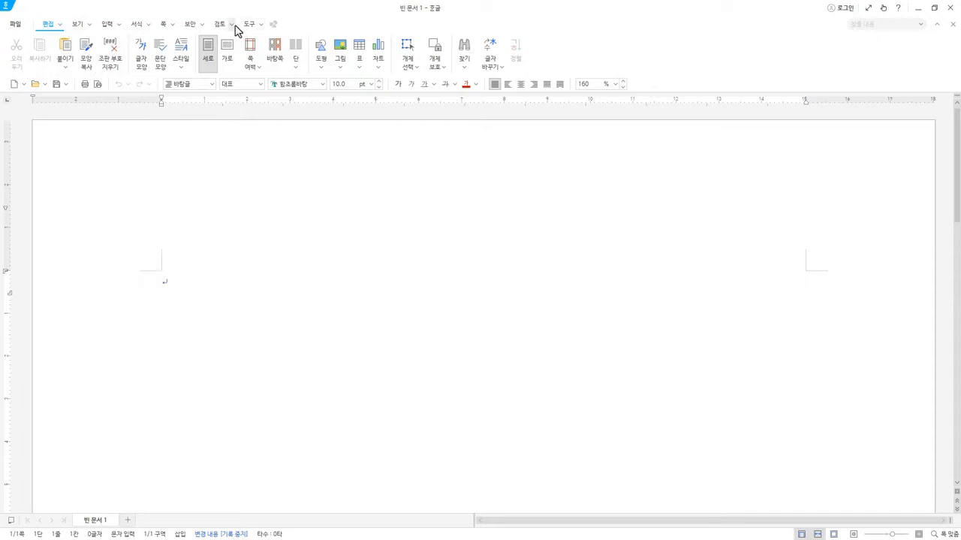
pyautogui.click(259, 26)
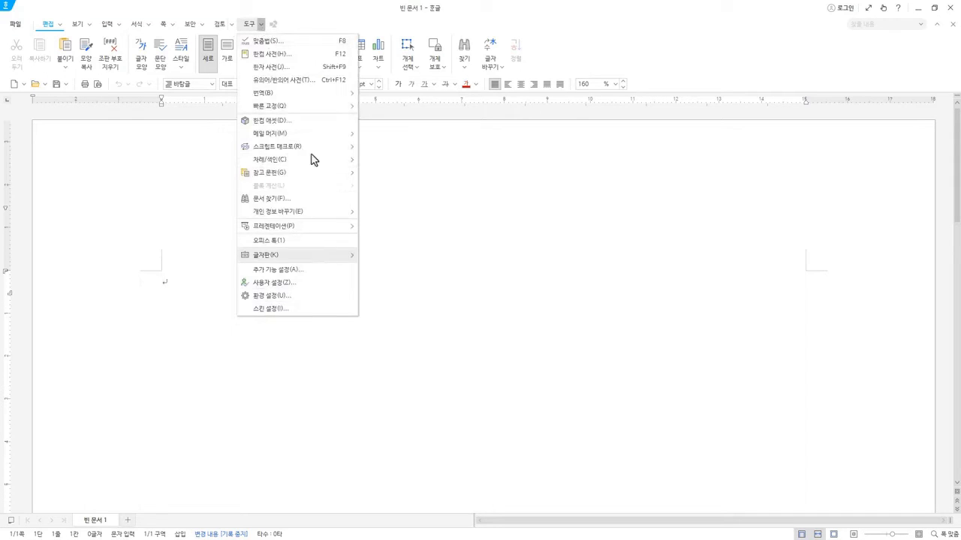
pyautogui.click(250, 25)
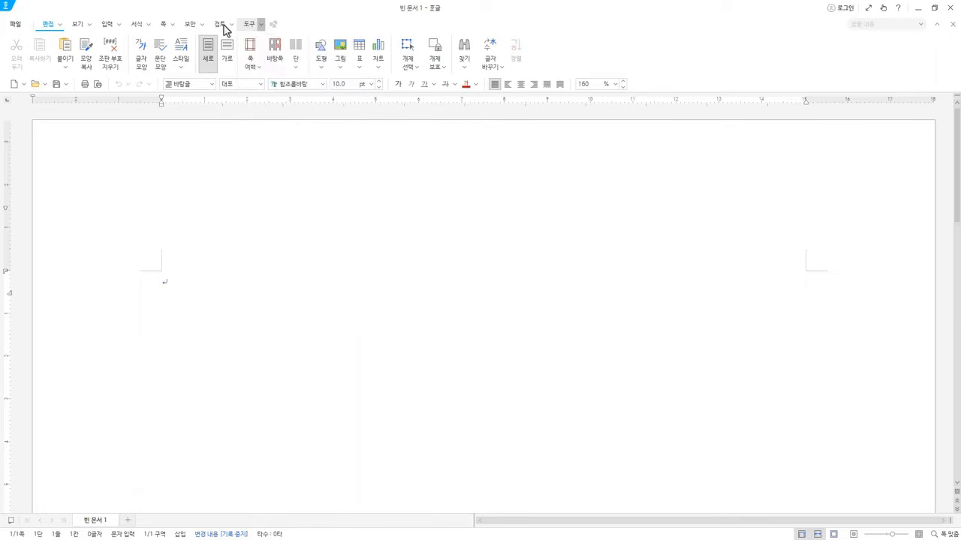
pyautogui.click(222, 27)
pyautogui.click(252, 27)
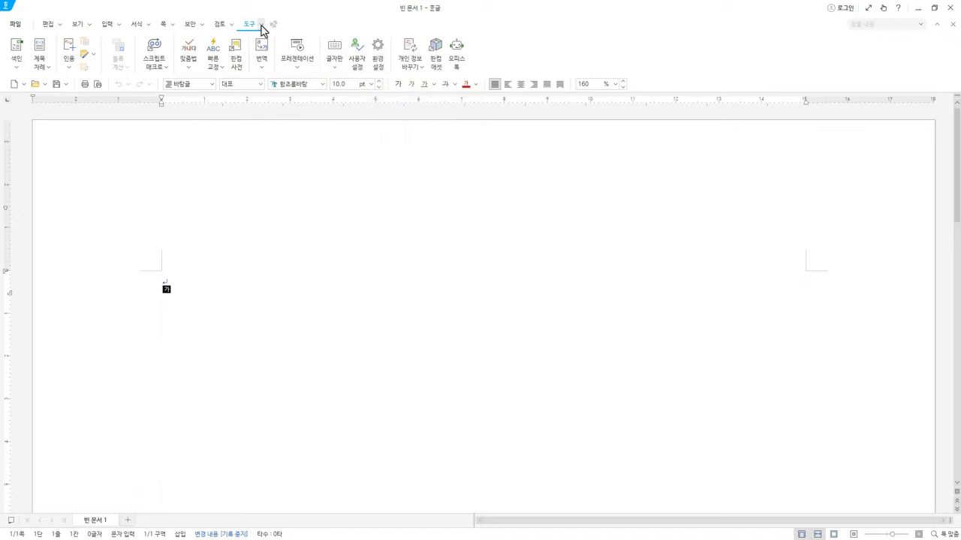
pyautogui.click(261, 25)
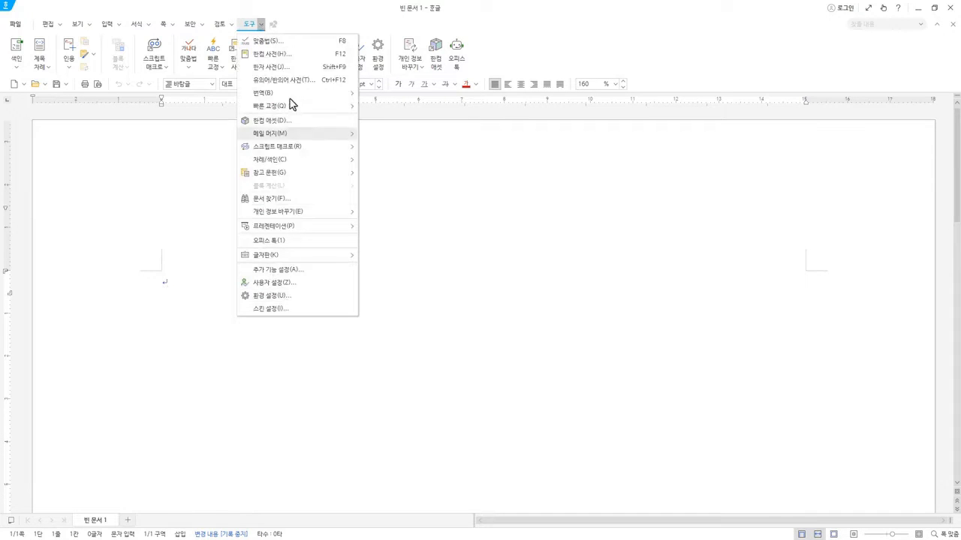
pyautogui.click(321, 20)
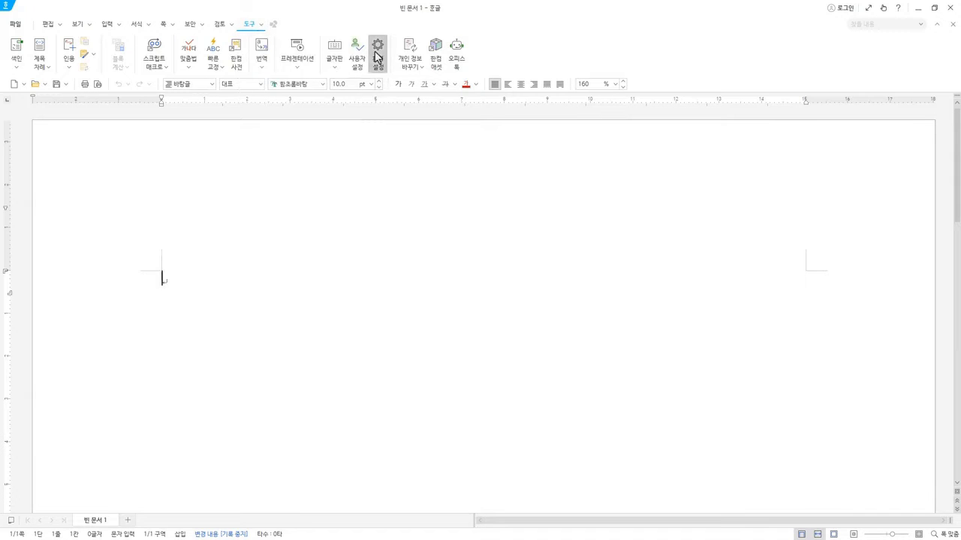
pyautogui.click(377, 56)
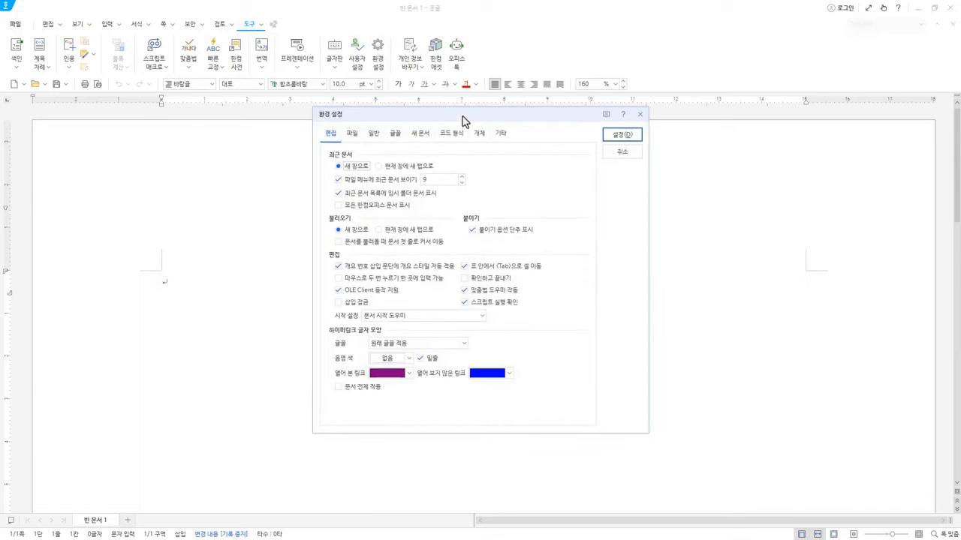
pyautogui.press('Escape')
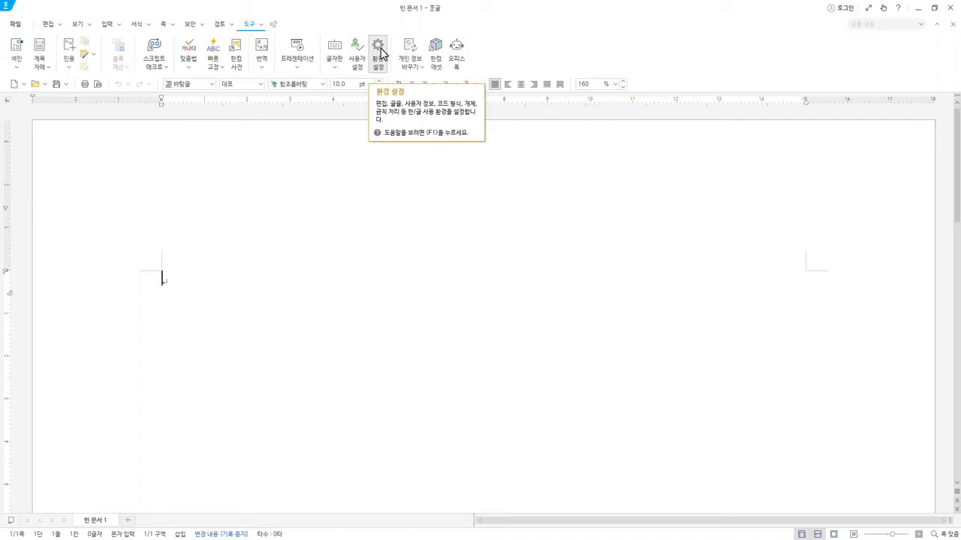
# Enable 확인하고 끝내기 (confirm before exit) in the preferences, test it by closing the program, and cancel the exit.
pyautogui.click(378, 51)
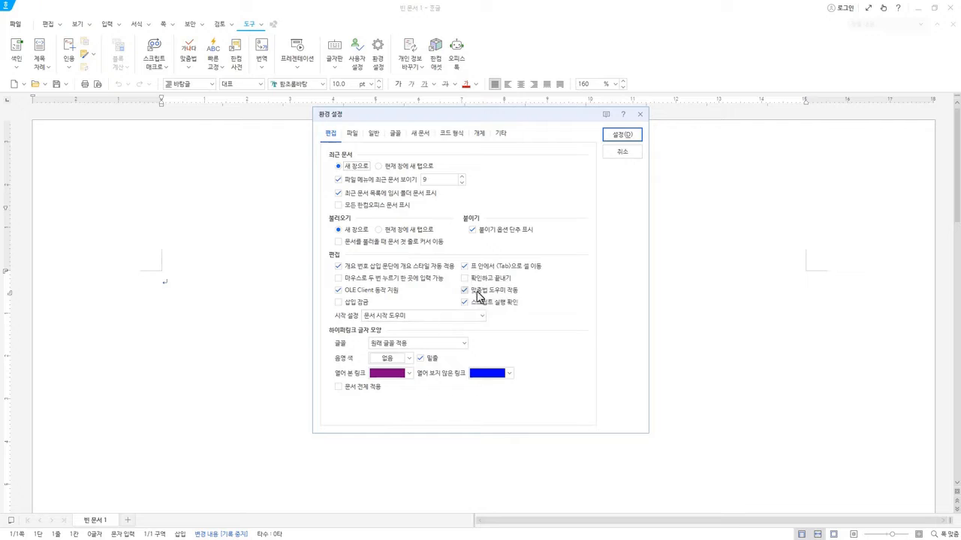
pyautogui.click(464, 279)
pyautogui.click(464, 278)
pyautogui.click(464, 279)
pyautogui.press('Escape')
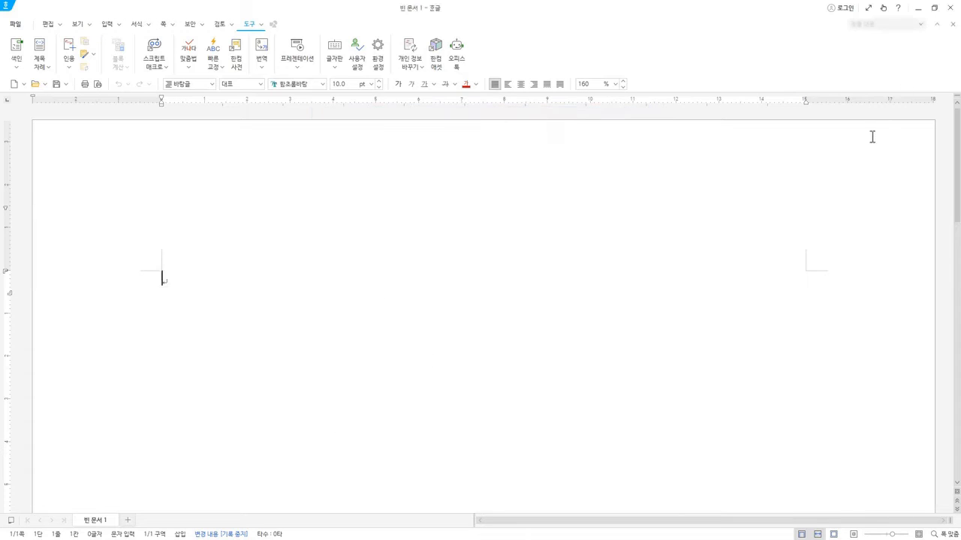
pyautogui.click(949, 8)
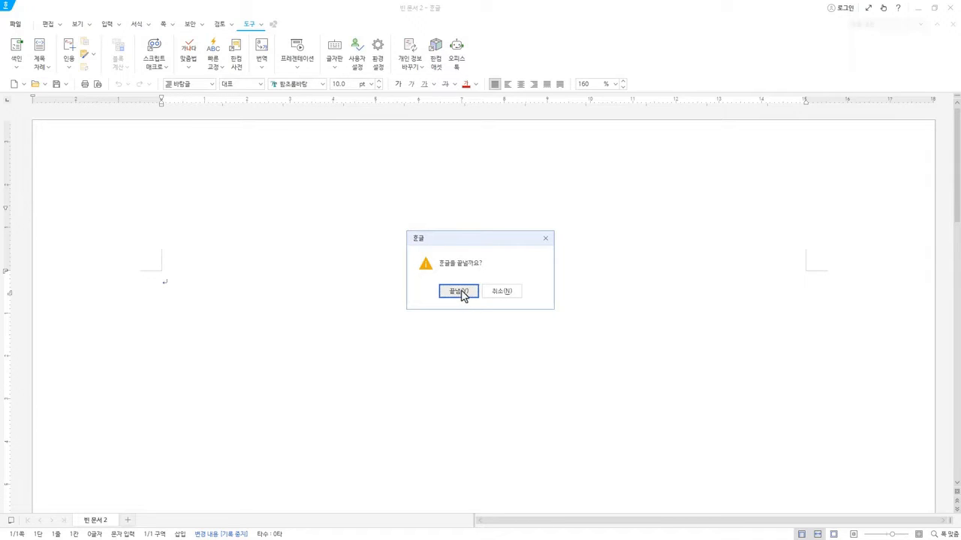
pyautogui.click(541, 240)
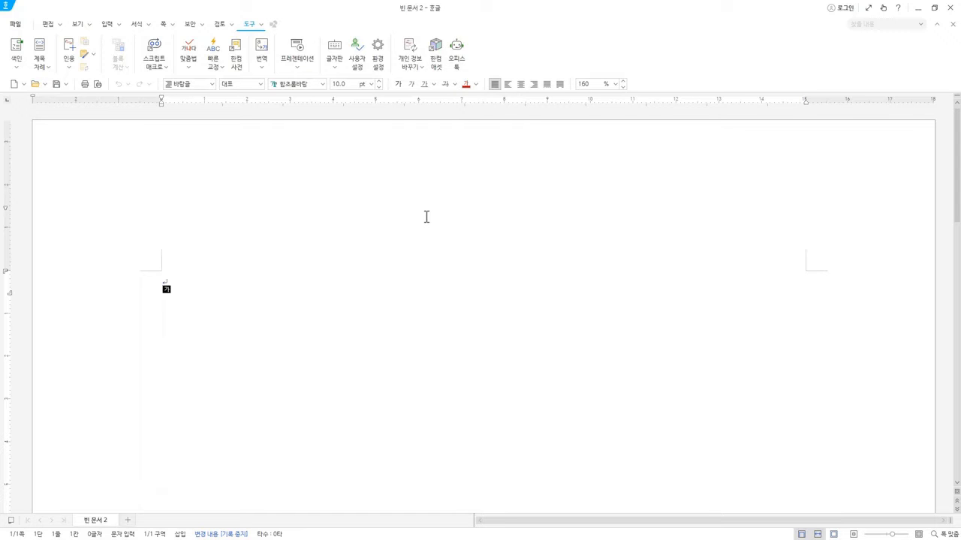
# Turn off 확인하고 끝내기 in the preferences, keep 맞춤법 도우미 작동 enabled, and apply the settings.
pyautogui.click(377, 49)
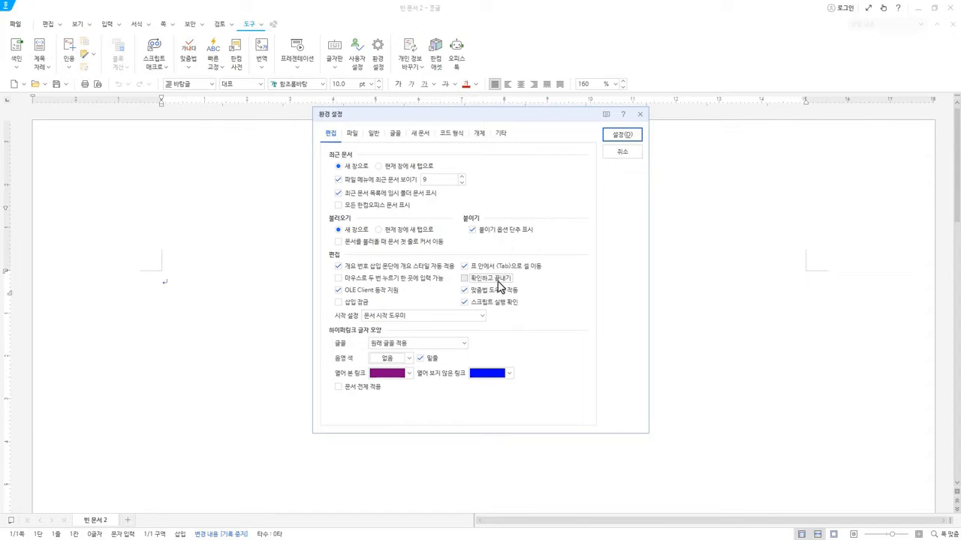
pyautogui.click(464, 292)
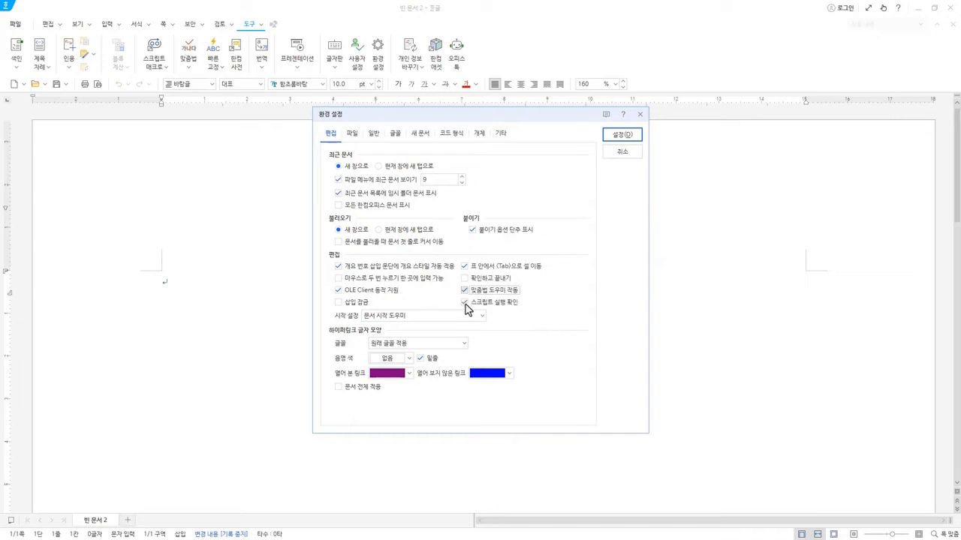
pyautogui.click(622, 135)
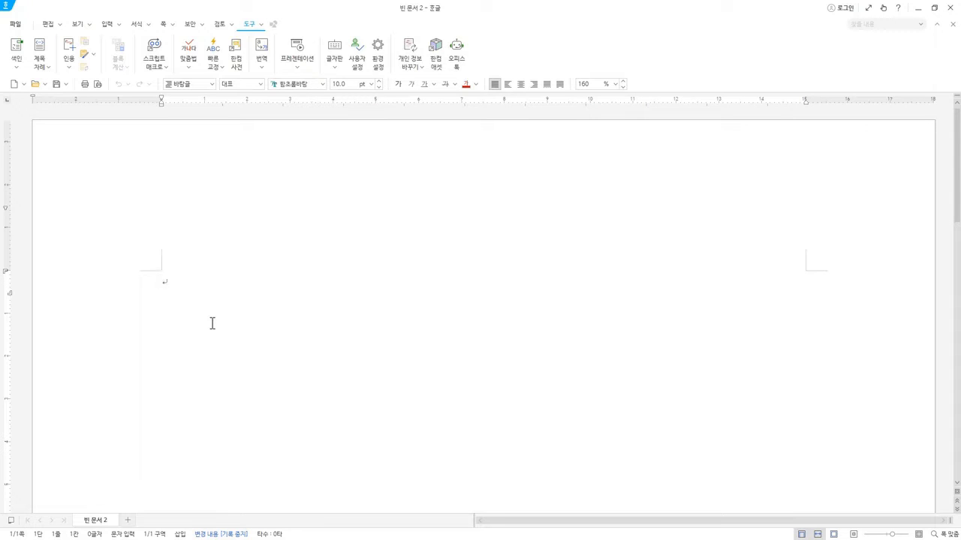
# Write "나는" on the first line of the document.
pyautogui.write('나ㄴㅡㅇ')
pyautogui.press('BackSpace')
pyautogui.write('ㄴ')
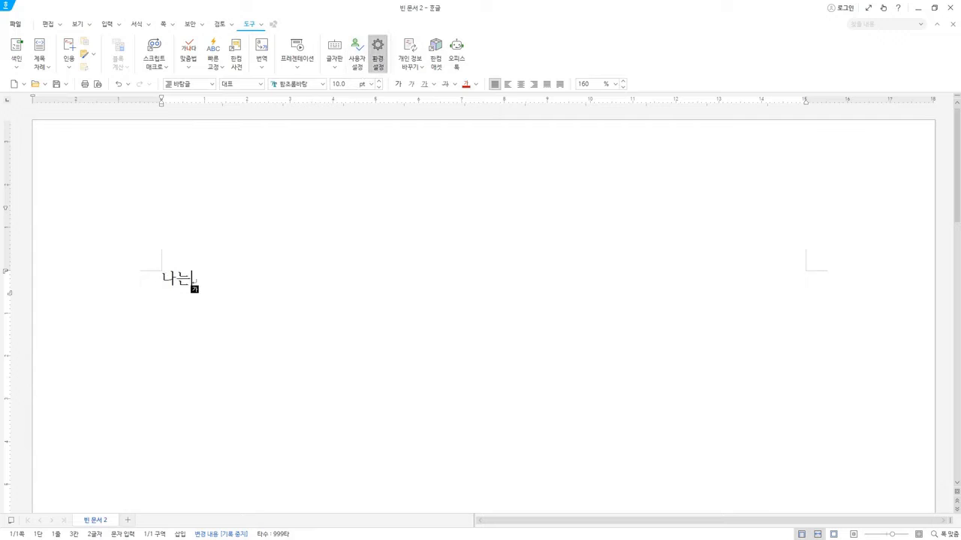
# Turn off 무조건 자동 저장 and 쉴 때 자동 저장 for recovery files in the file preferences, apply, and recheck the settings.
pyautogui.click(377, 52)
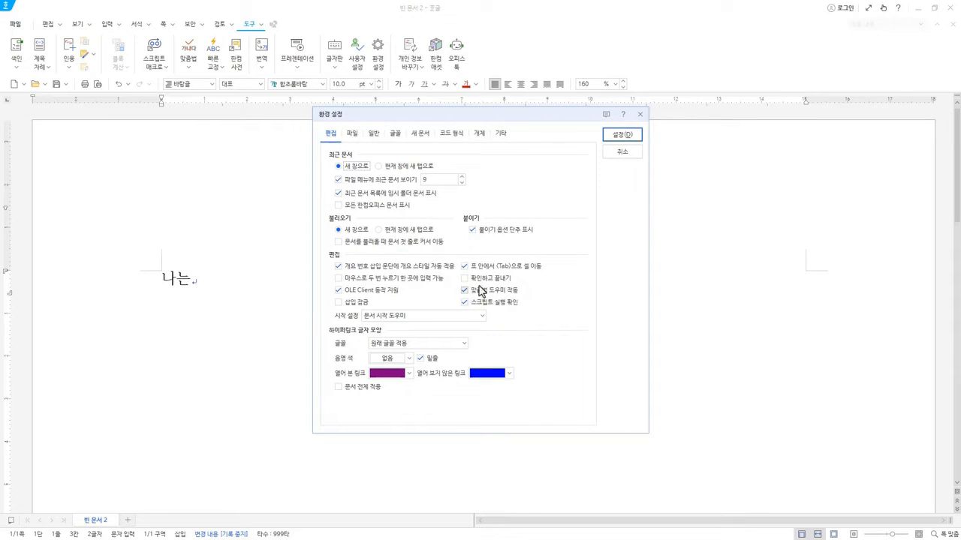
pyautogui.click(353, 134)
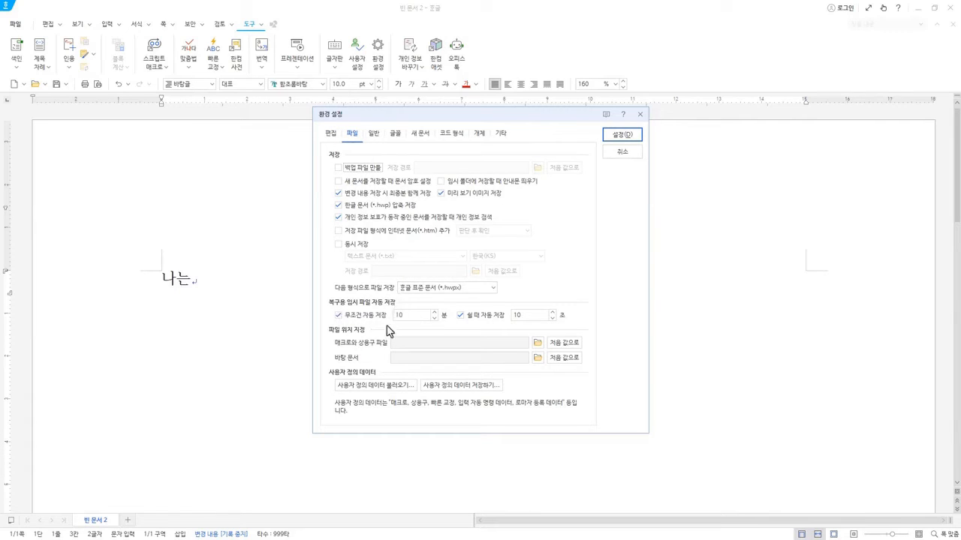
pyautogui.click(342, 319)
pyautogui.click(340, 316)
pyautogui.click(477, 319)
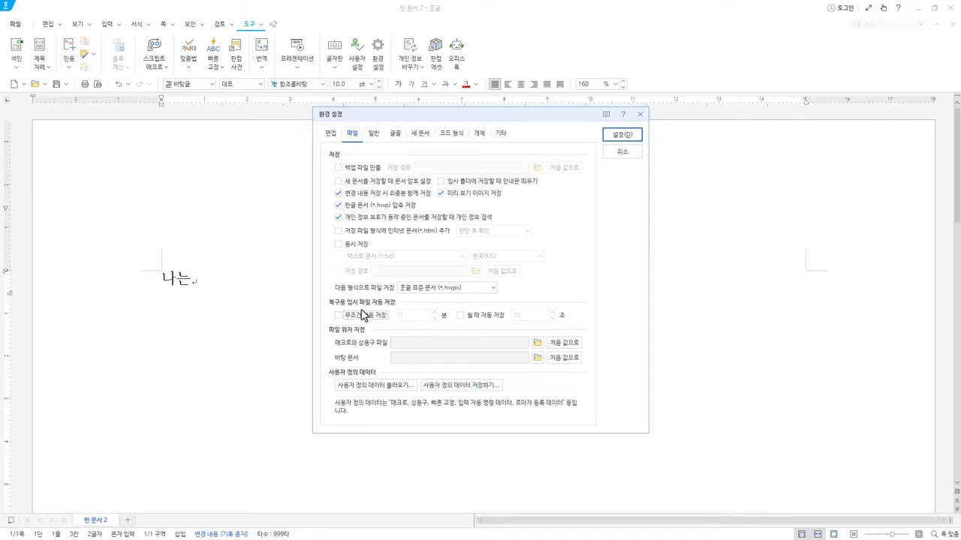
pyautogui.click(366, 315)
pyautogui.click(368, 320)
pyautogui.click(368, 320)
pyautogui.click(338, 316)
pyautogui.click(635, 139)
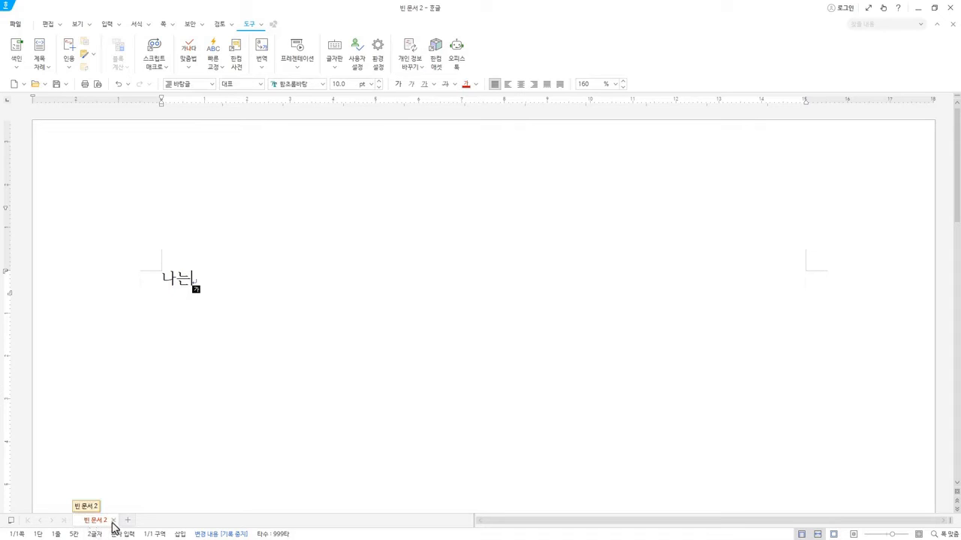
pyautogui.click(377, 53)
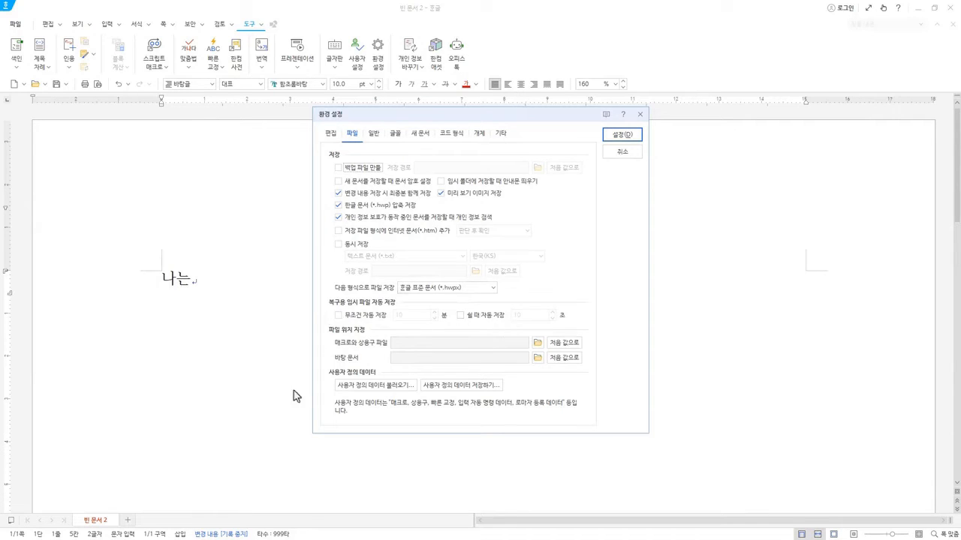
pyautogui.press('Escape')
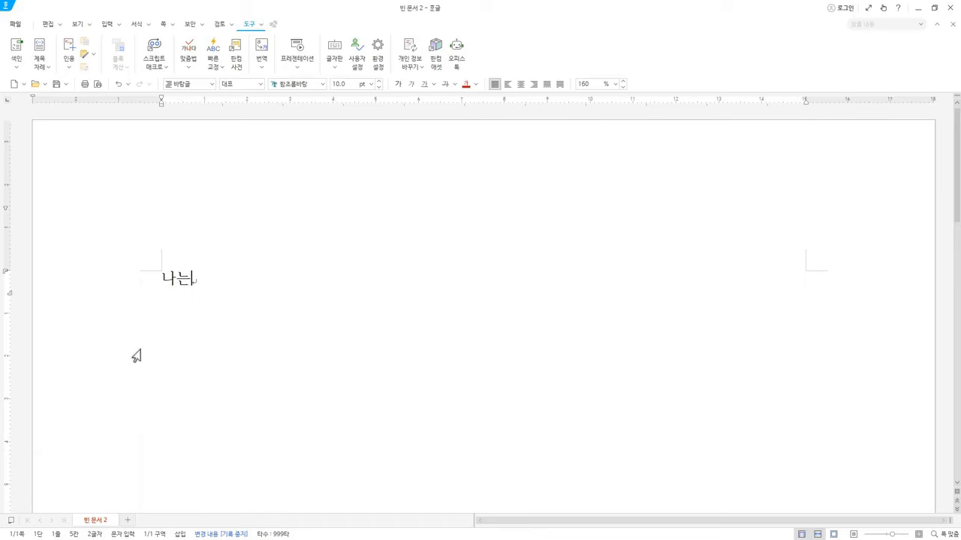
# Exclude 영한엣센스 and 민중국어사전 from the real-time search targets in the other preferences, and close the preferences.
pyautogui.click(377, 62)
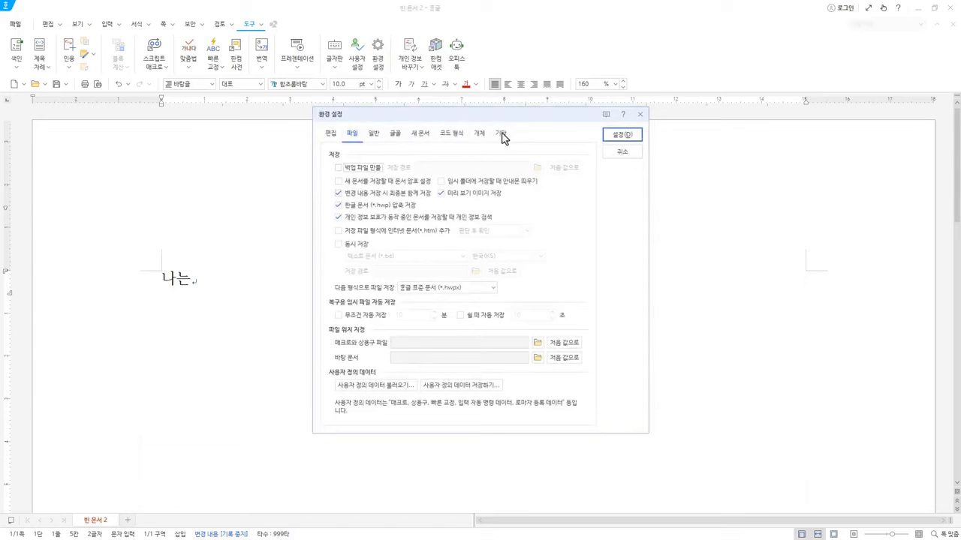
pyautogui.click(500, 134)
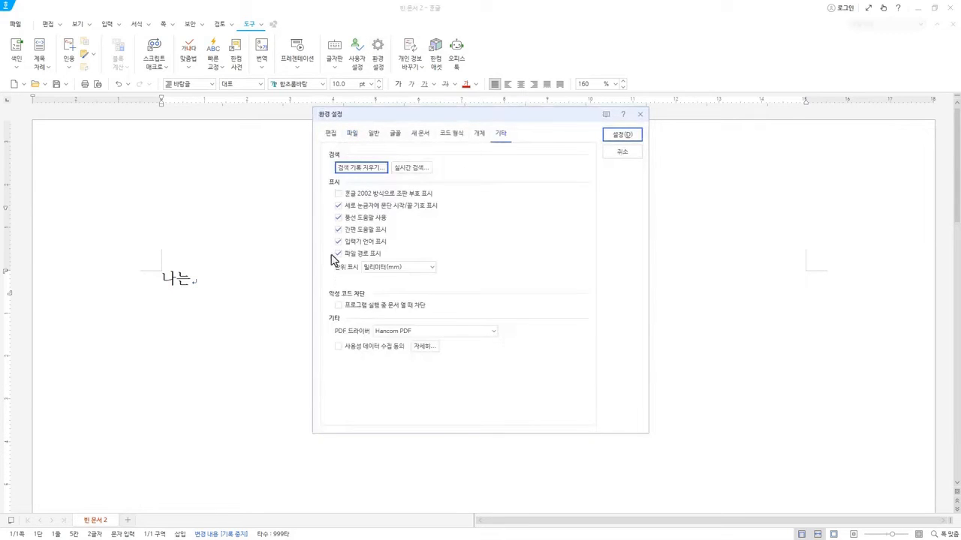
pyautogui.click(418, 170)
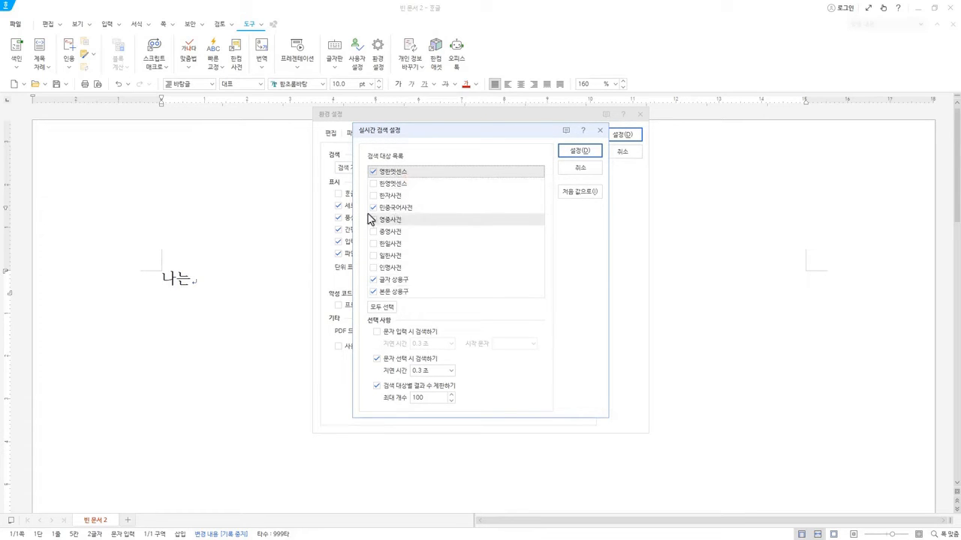
pyautogui.click(373, 173)
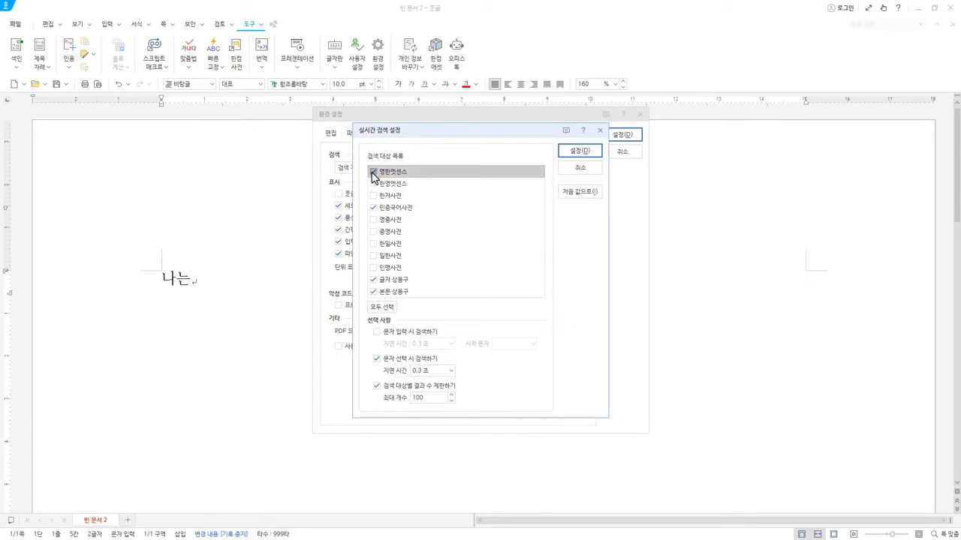
pyautogui.click(373, 208)
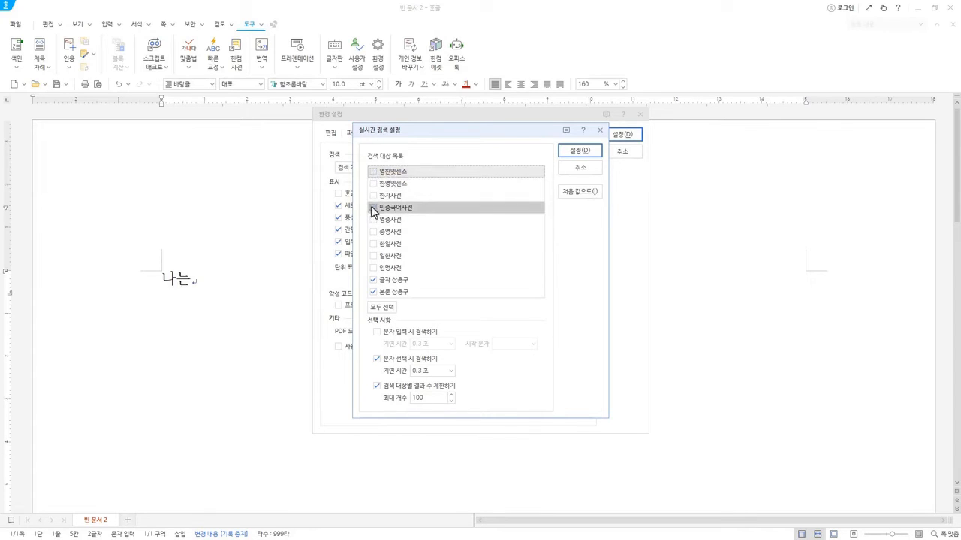
pyautogui.click(579, 151)
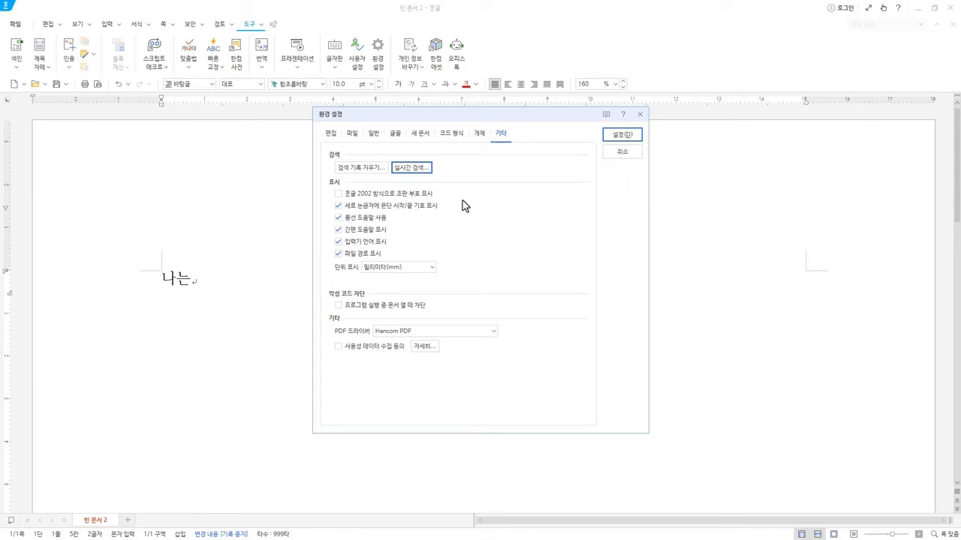
pyautogui.click(623, 154)
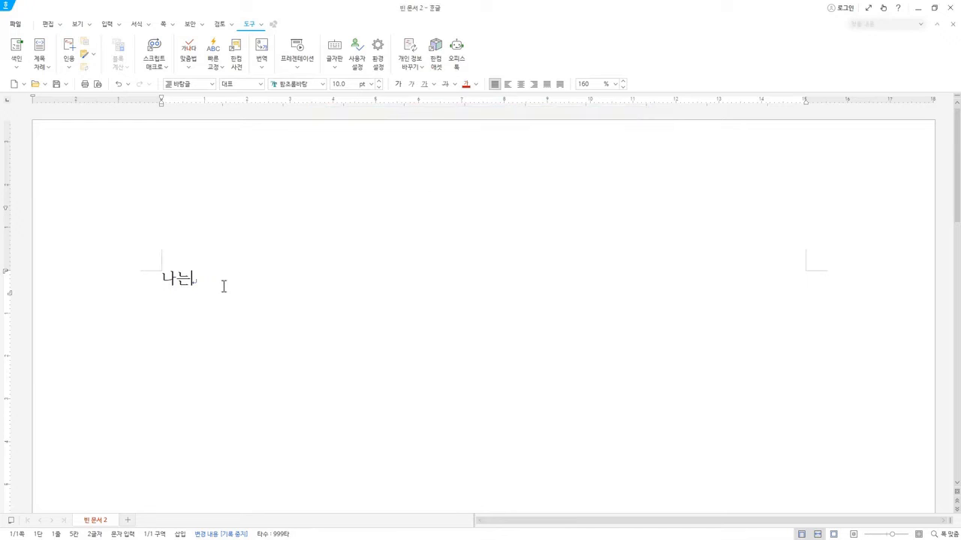
# Complete the sentence with "번역을 한다." and apply the real-time search settings with 영한엣센스 and 민중국어사전 enabled.
pyautogui.write('번역을 한다.')
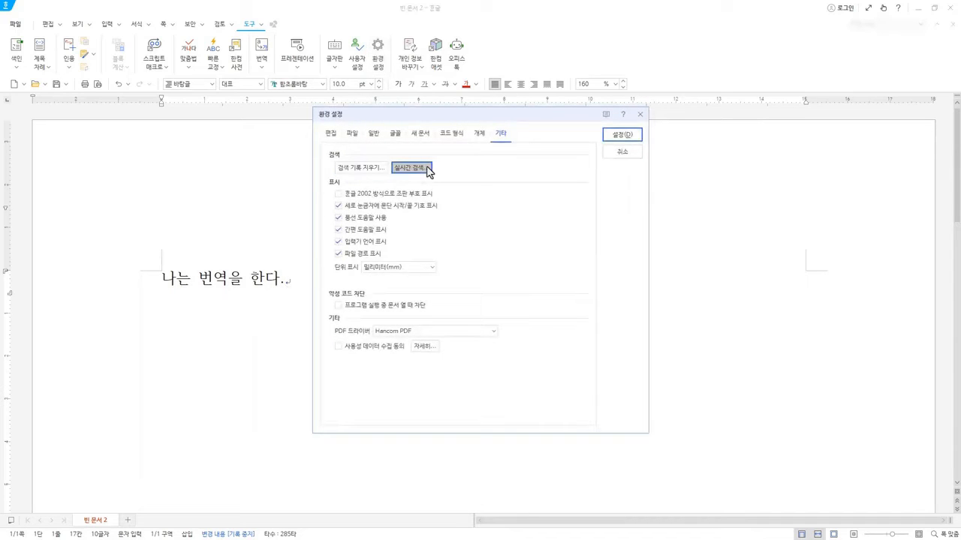
pyautogui.click(427, 169)
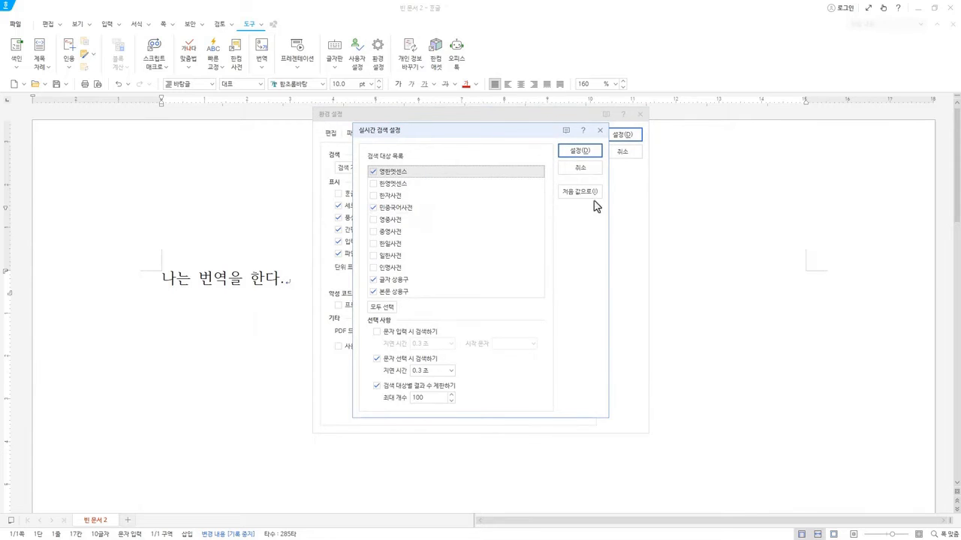
pyautogui.click(589, 153)
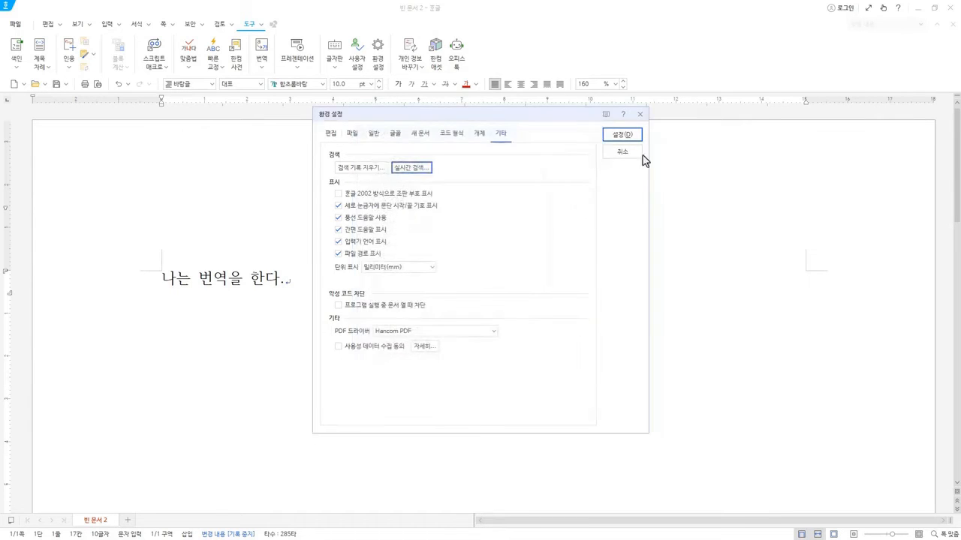
pyautogui.click(626, 136)
# Select "번역" for a real-time dictionary lookup, add "Translate" after the sentence, and look that word up too.
pyautogui.moveTo(200, 279); pyautogui.dragTo(226, 281)
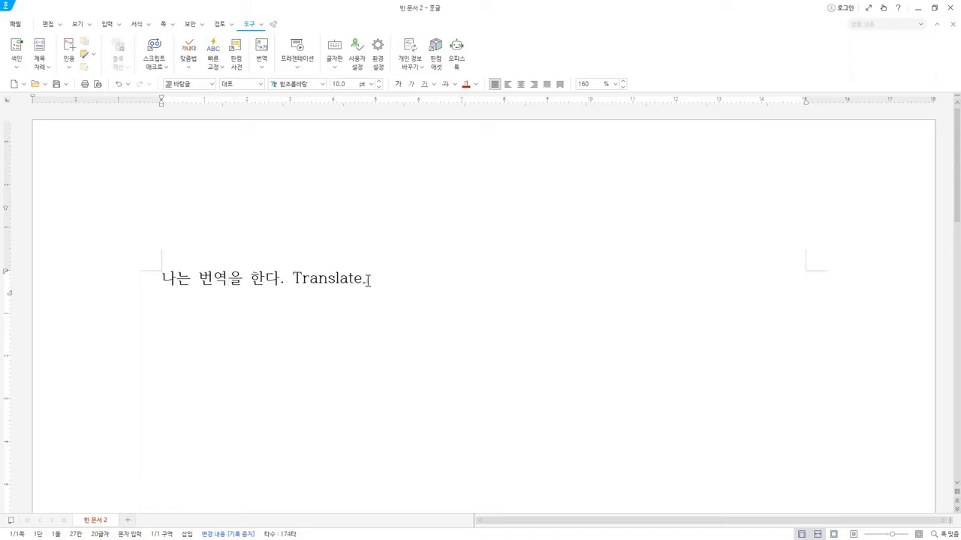
pyautogui.doubleClick(322, 279)
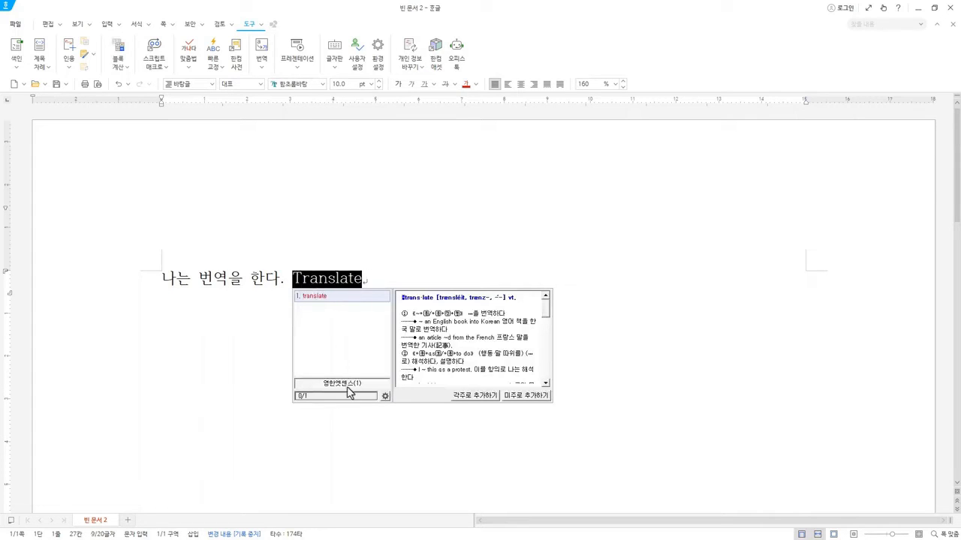
pyautogui.click(365, 278)
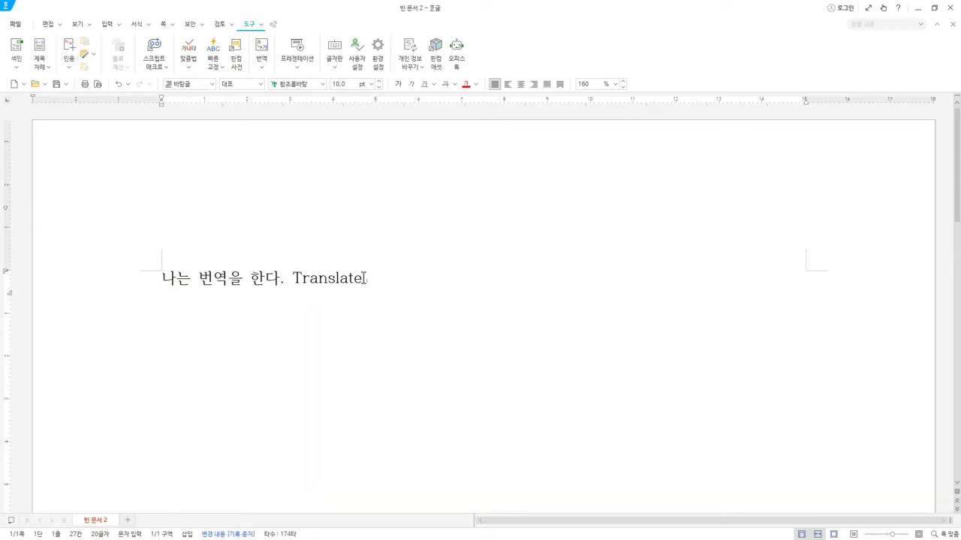
# Exclude 영한엣센스 and 민중국어사전 from the real-time search targets again, and apply the preferences.
pyautogui.click(379, 69)
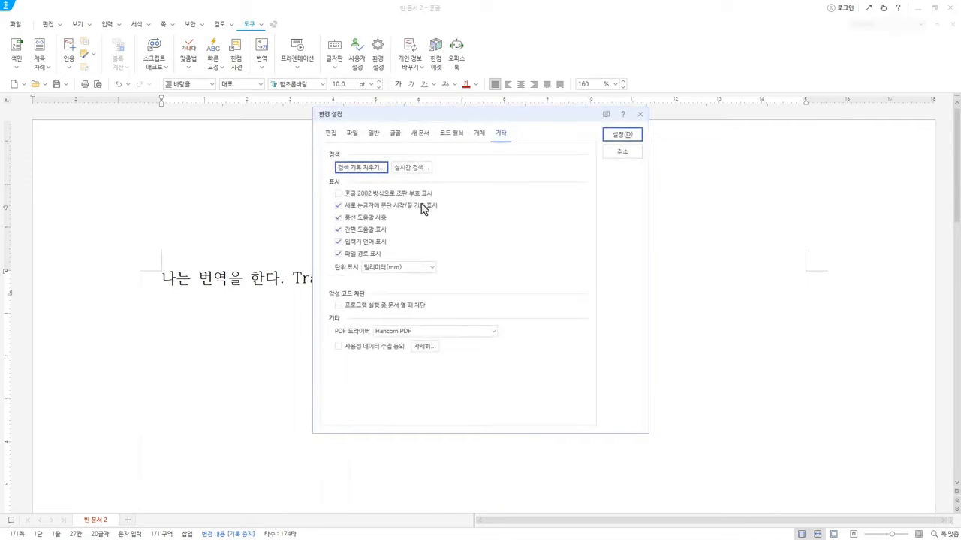
pyautogui.click(420, 168)
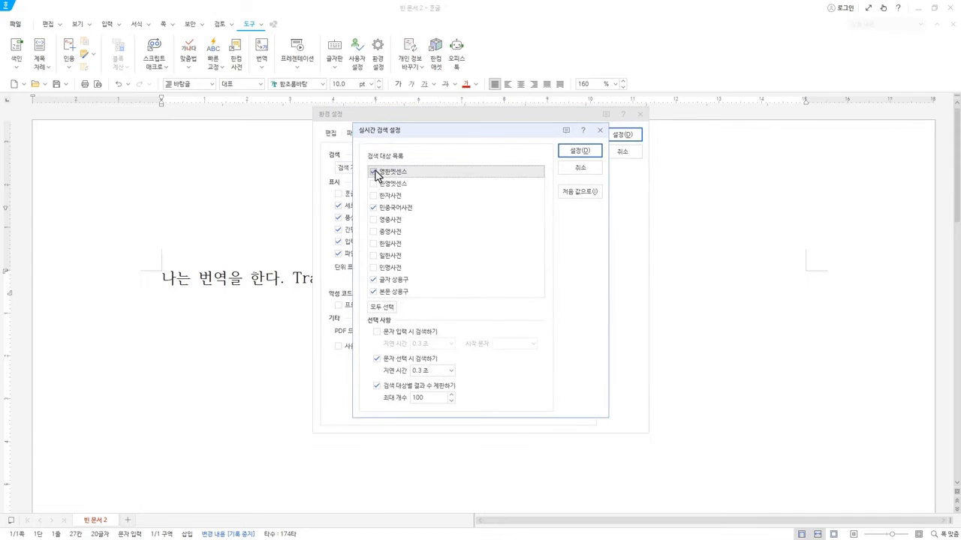
pyautogui.click(375, 172)
pyautogui.click(375, 208)
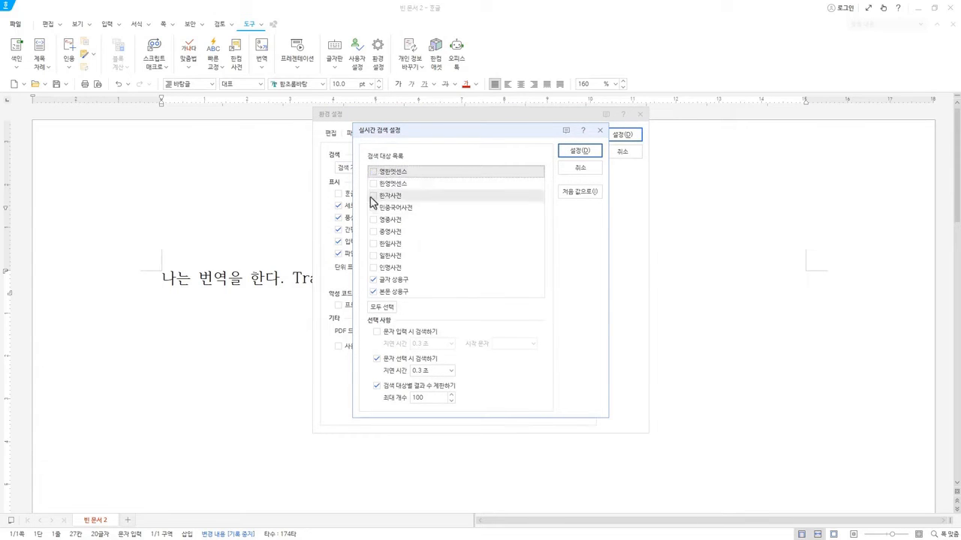
pyautogui.click(581, 153)
pyautogui.click(622, 137)
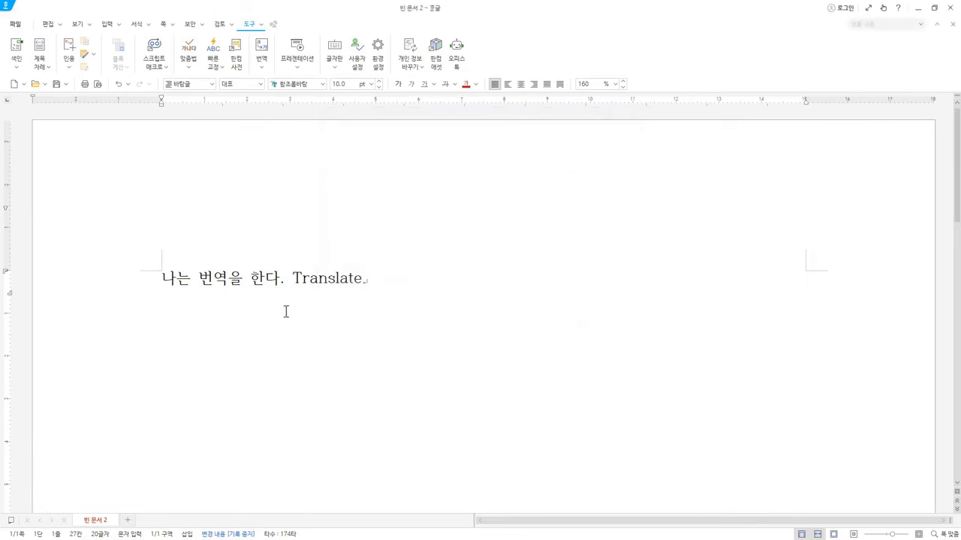
# Clear all text from the document, and review the 빠른 교정 and 글자판 options.
pyautogui.hotkey('ctrl', 'a')
pyautogui.press('Delete')
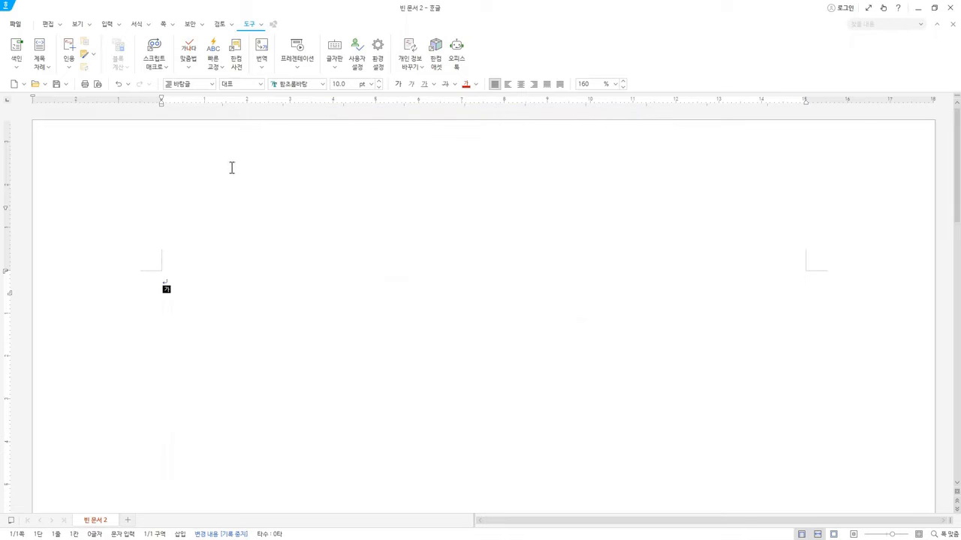
pyautogui.click(222, 72)
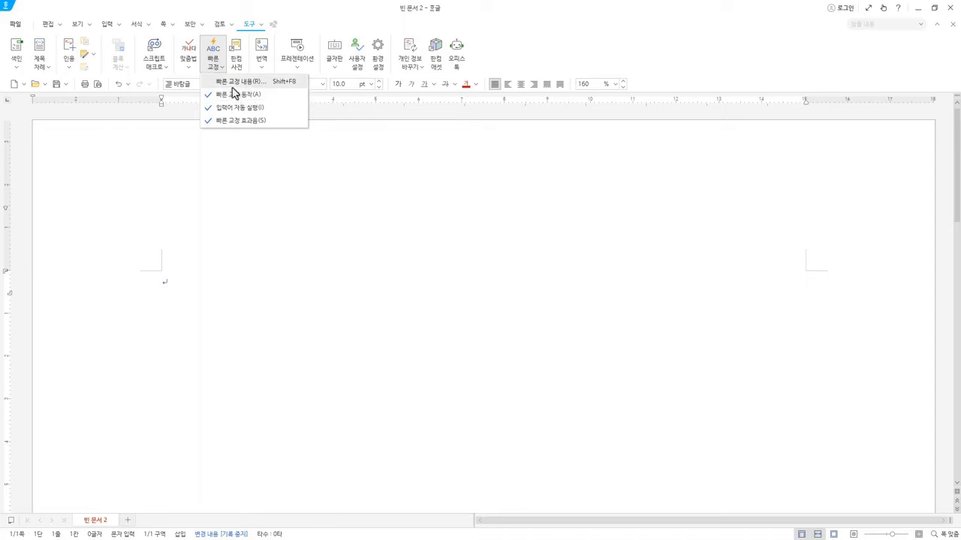
pyautogui.click(338, 70)
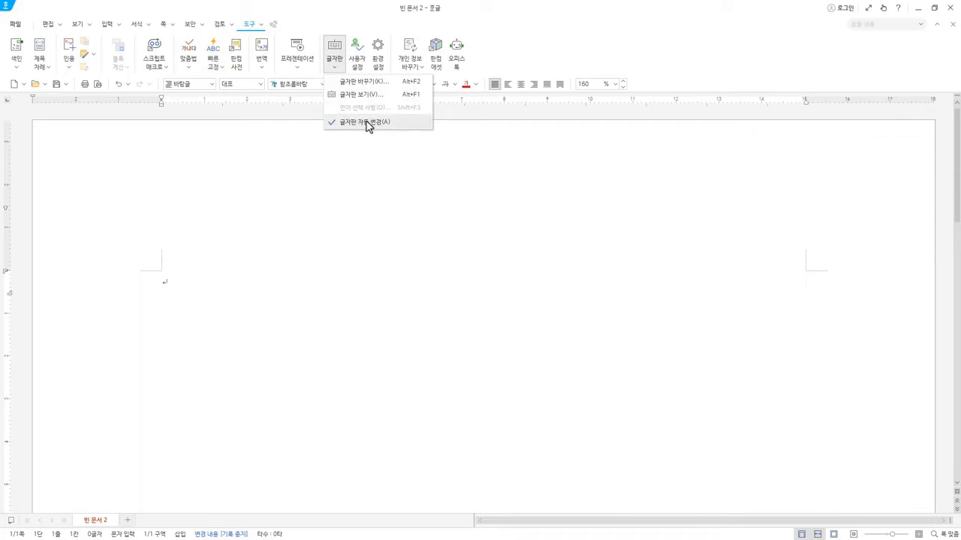
pyautogui.click(327, 36)
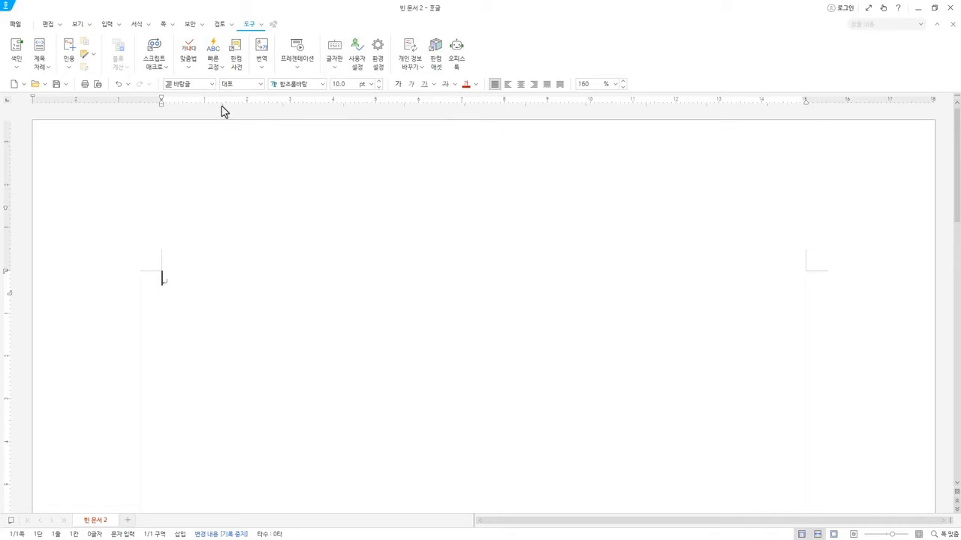
pyautogui.click(220, 67)
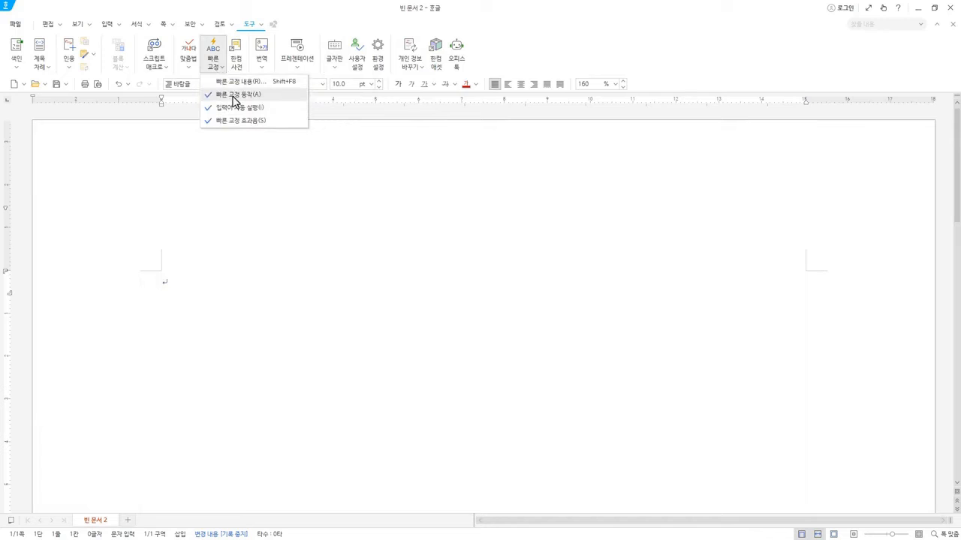
pyautogui.click(310, 23)
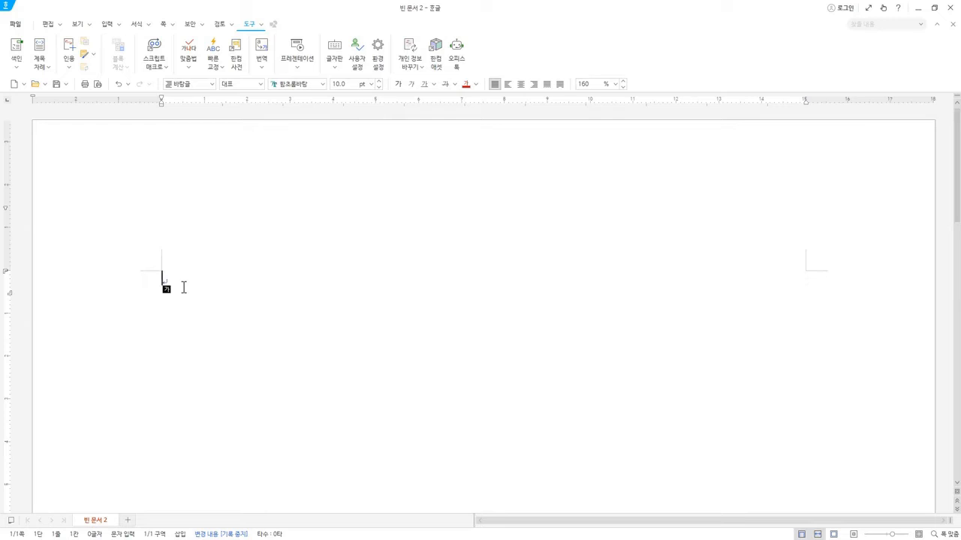
# Enter "(주)" to test quick correction, and turn off 빠른 교정 동작.
pyautogui.write('(주)')
pyautogui.click(216, 66)
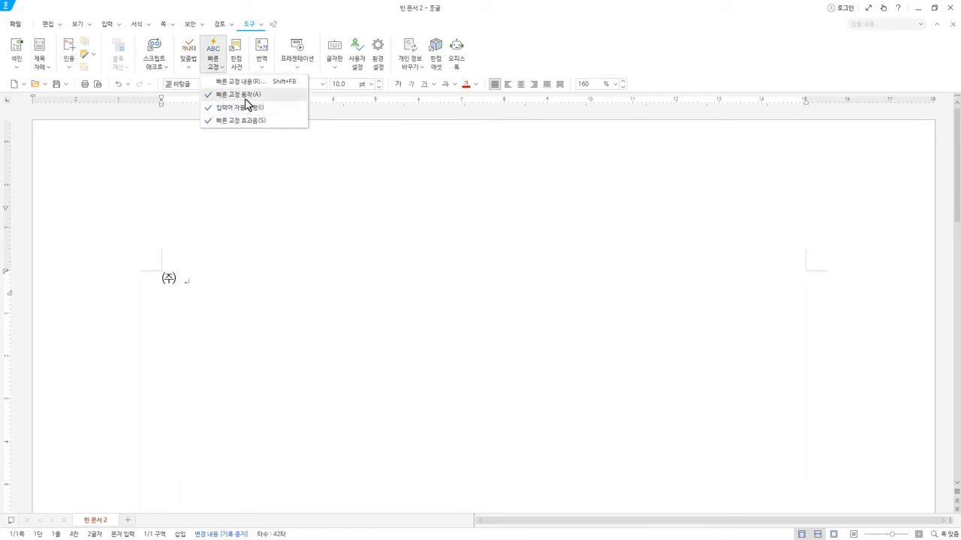
pyautogui.click(246, 95)
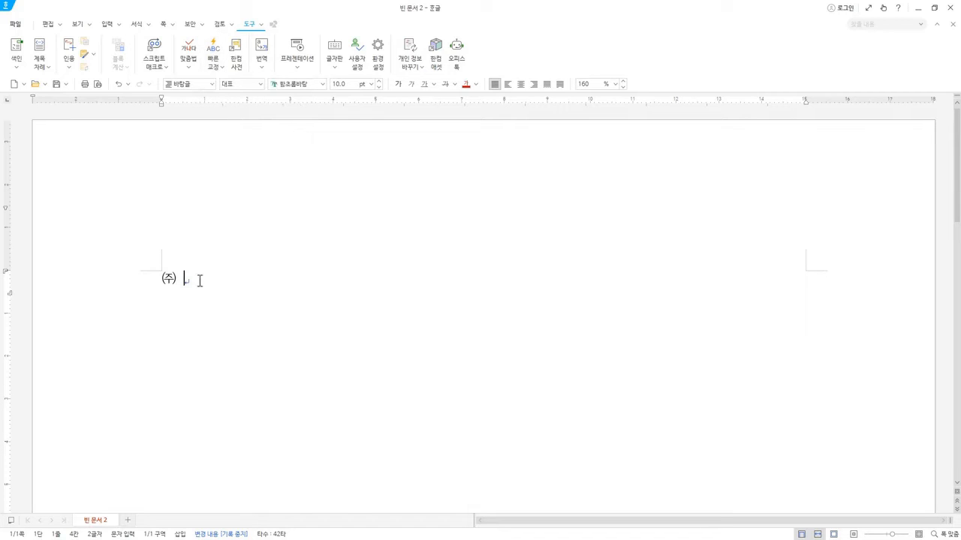
# Enter "(주)" on a second line, and highlight the characters of both lines for comparison.
pyautogui.press('Return')
pyautogui.write('(주)')
pyautogui.click(184, 279)
pyautogui.moveTo(180, 278); pyautogui.dragTo(165, 278)
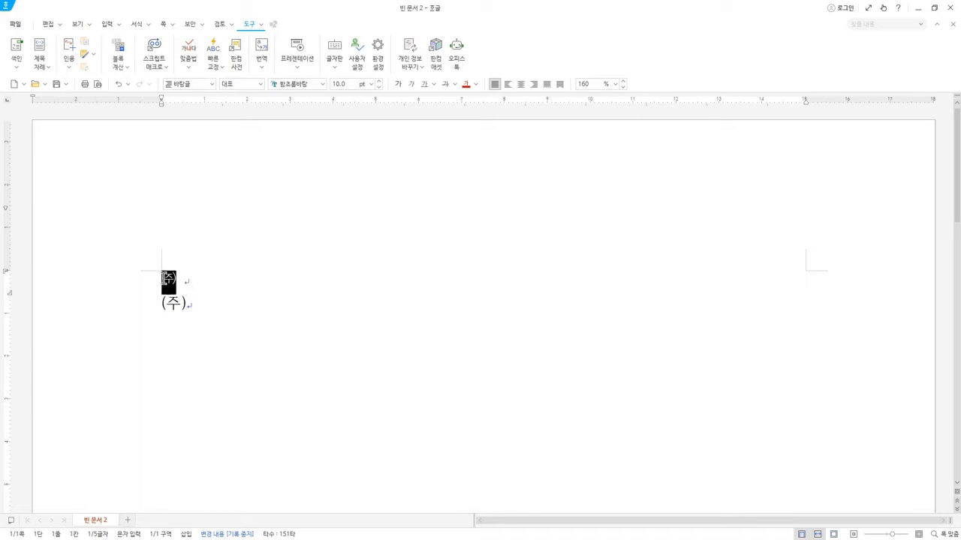
pyautogui.click(186, 303)
pyautogui.moveTo(189, 303)
pyautogui.mouseDown()
pyautogui.moveTo(160, 304)
pyautogui.moveTo(193, 304)
pyautogui.mouseUp()
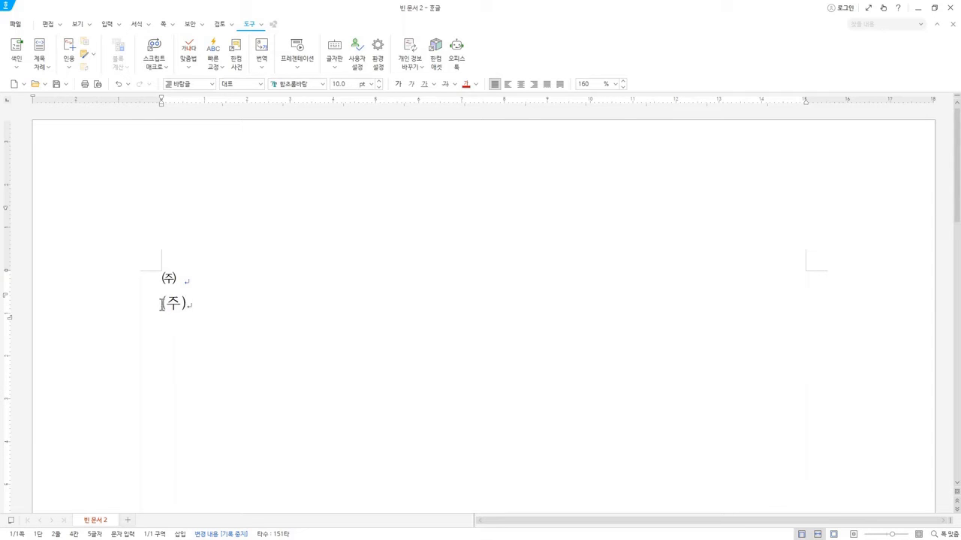
pyautogui.moveTo(163, 302); pyautogui.dragTo(187, 276)
pyautogui.click(190, 304)
# Turn 빠른 교정 동작 back on, and recheck the quick correction options.
pyautogui.click(215, 68)
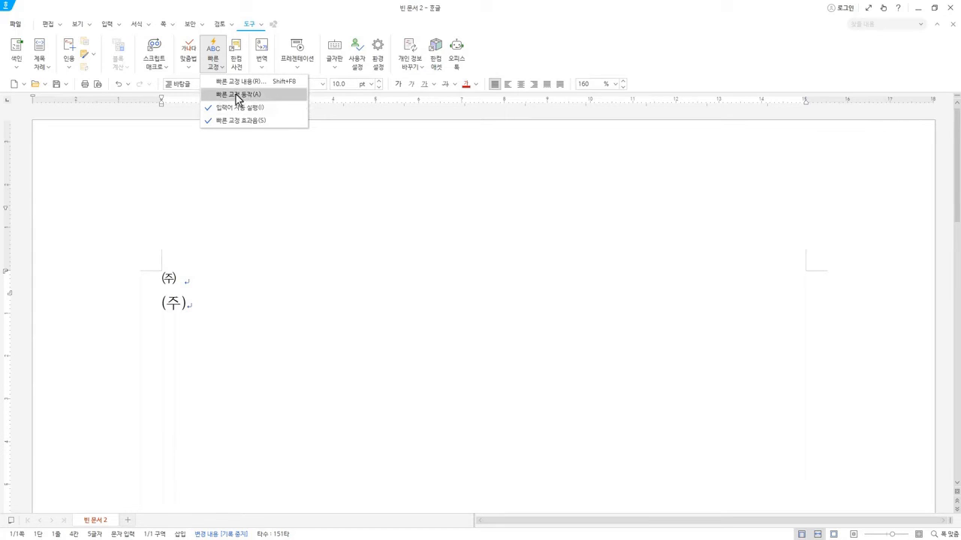
pyautogui.click(238, 96)
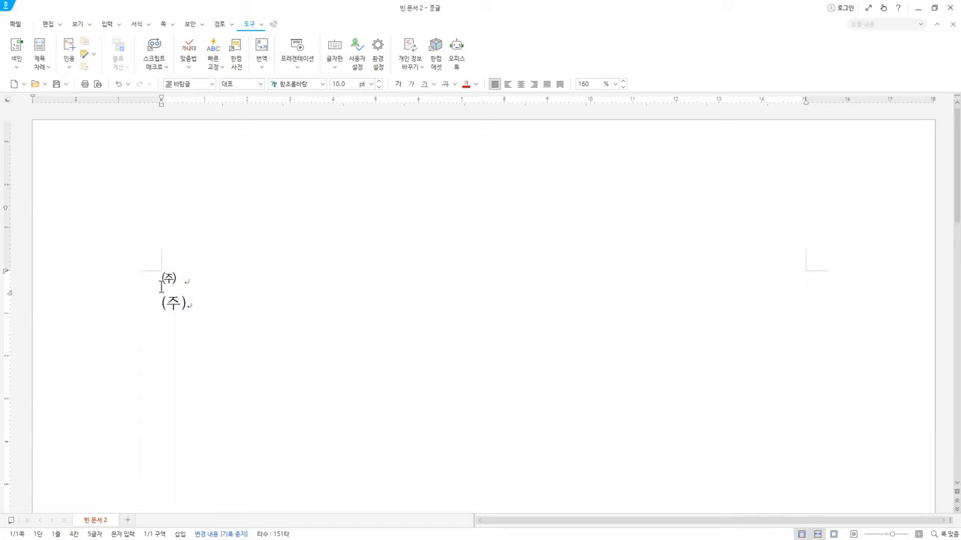
pyautogui.click(215, 65)
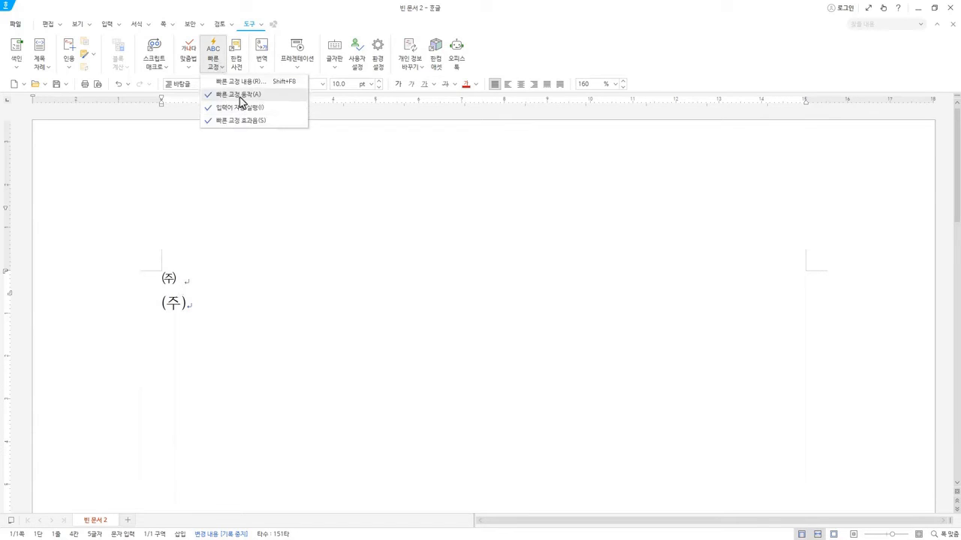
pyautogui.click(203, 282)
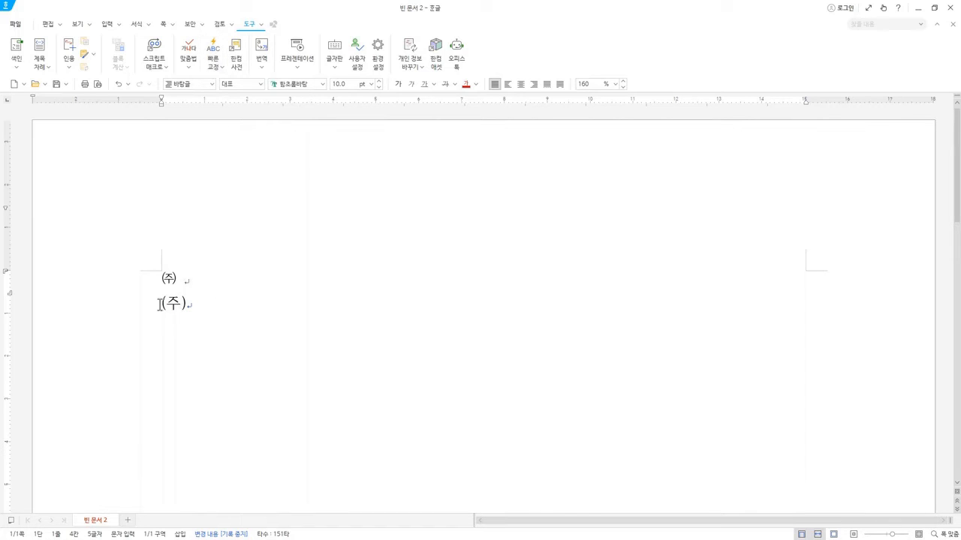
pyautogui.moveTo(160, 303); pyautogui.dragTo(187, 303)
pyautogui.click(187, 304)
pyautogui.click(215, 68)
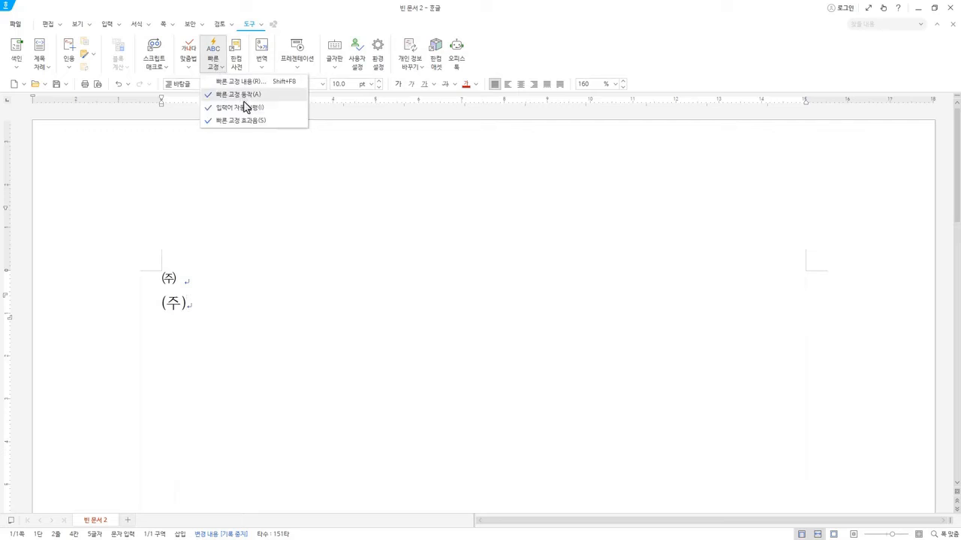
pyautogui.click(196, 303)
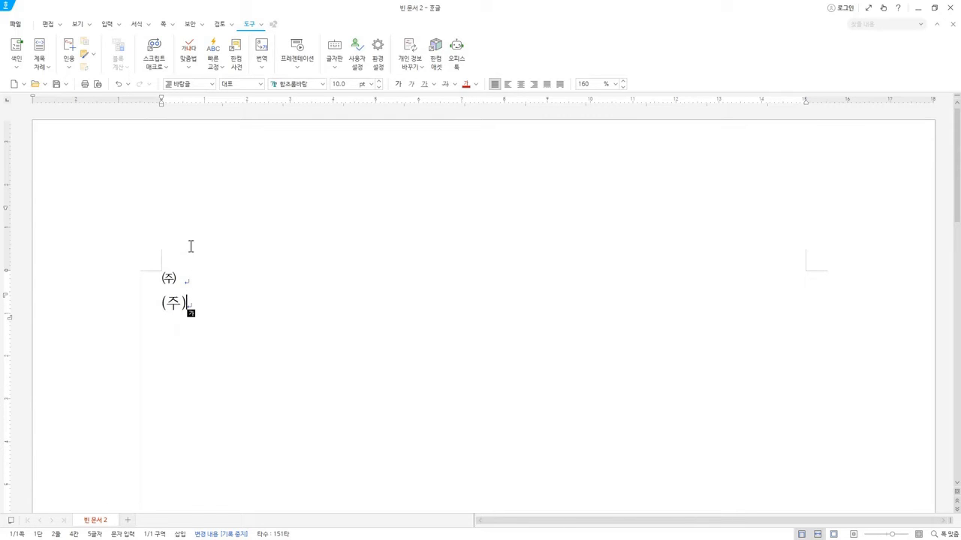
# Check the 글자판 자동 변경 option, and delete both lines of test text.
pyautogui.click(336, 67)
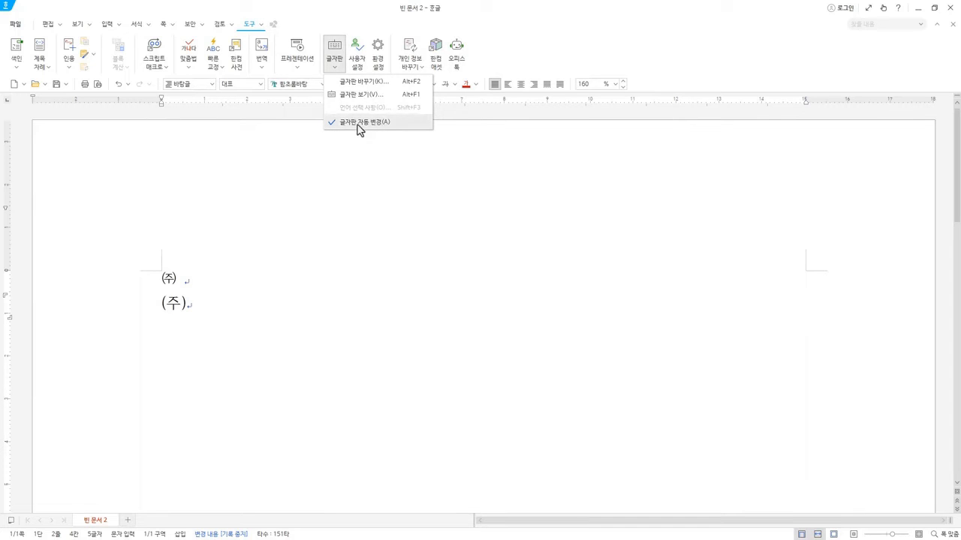
pyautogui.click(358, 22)
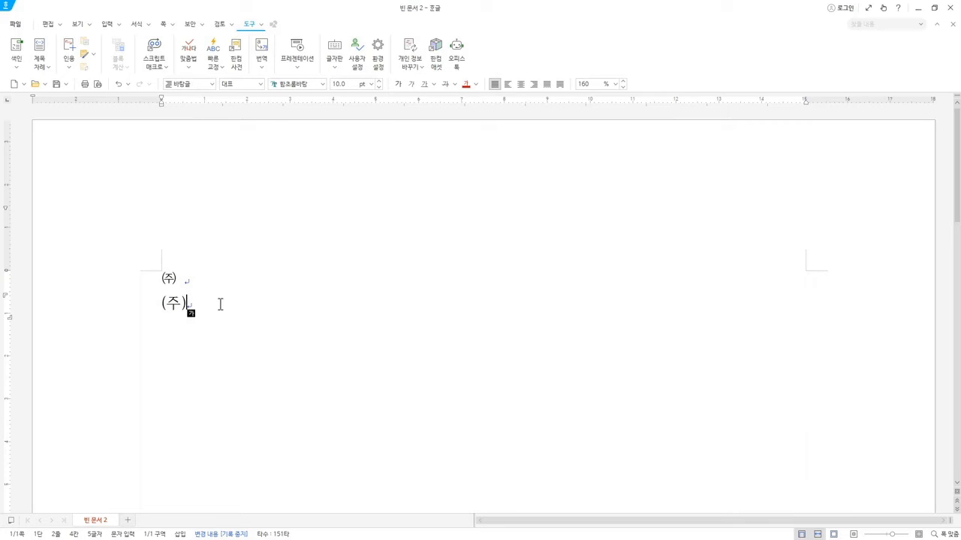
pyautogui.moveTo(220, 304); pyautogui.dragTo(164, 278)
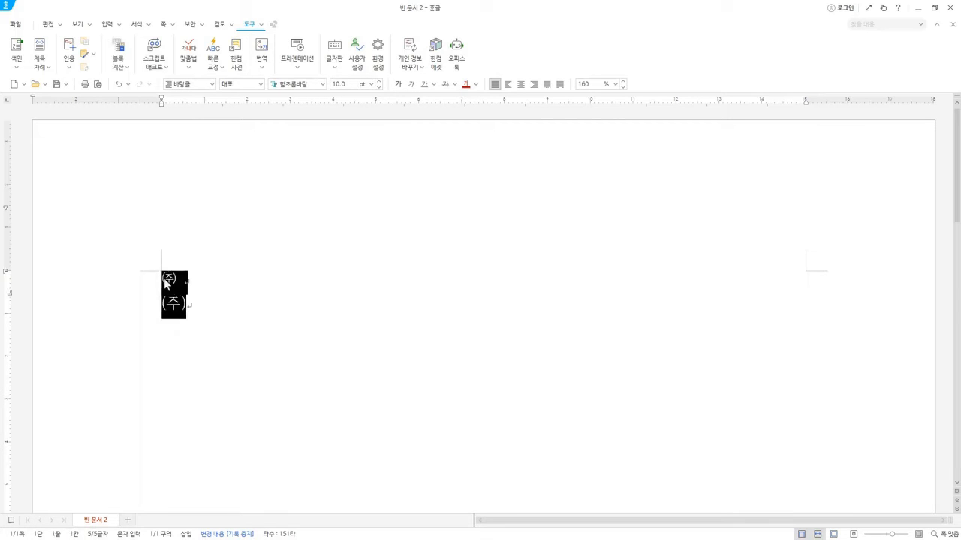
pyautogui.press('Delete')
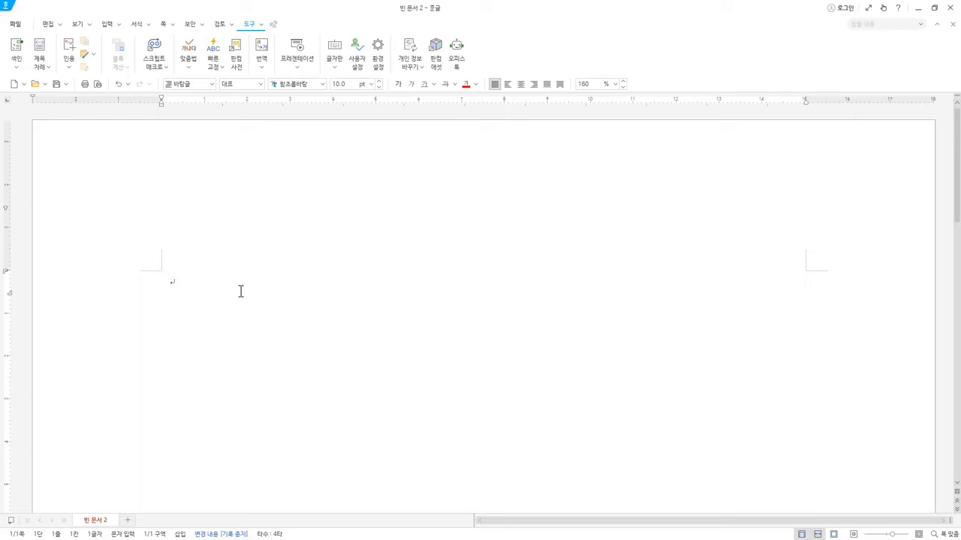
# Test automatic keyboard switching by entering "comic comic" on the first line and "코믹" on the second.
pyautogui.write('comic')
pyautogui.write(' 채색')
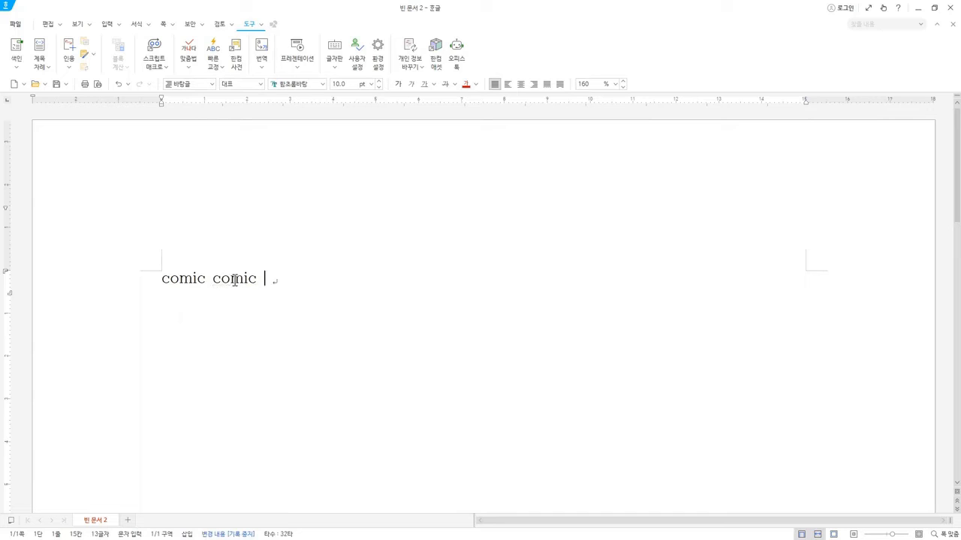
pyautogui.press('Hangul')
pyautogui.write('d')
pyautogui.press('BackSpace')
pyautogui.press('Return')
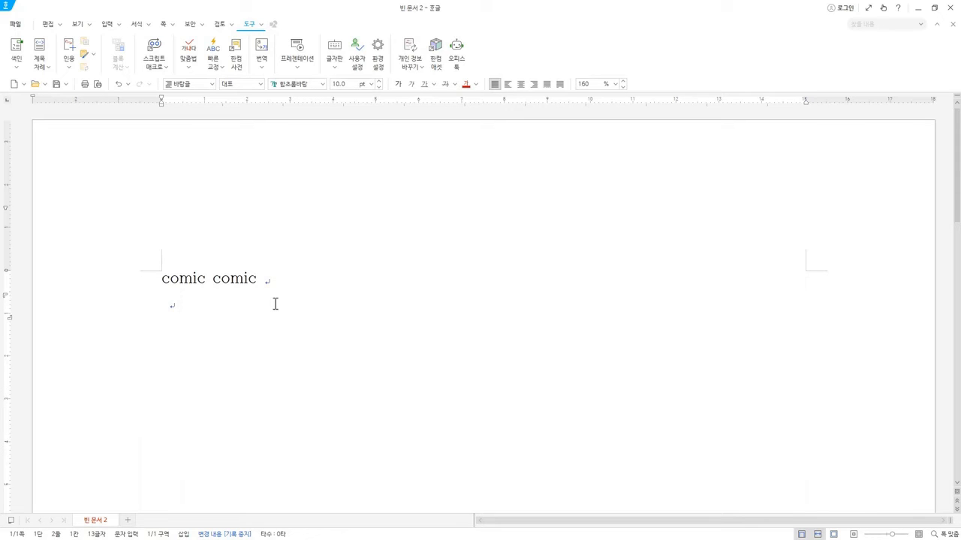
pyautogui.write('zhalr')
pyautogui.press('Hangul')
# Review the 빠른 교정 options and the 글자판 자동 변경 setting.
pyautogui.click(221, 63)
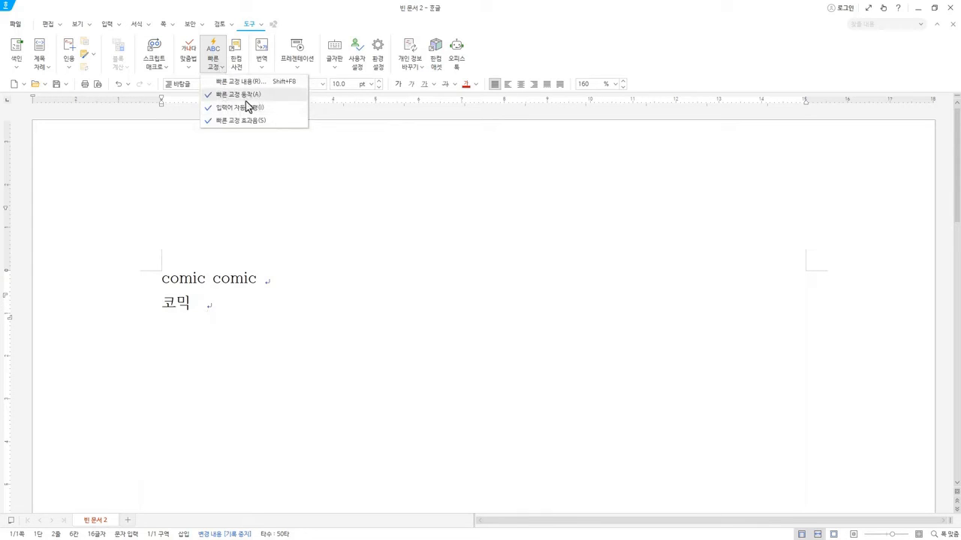
pyautogui.click(335, 64)
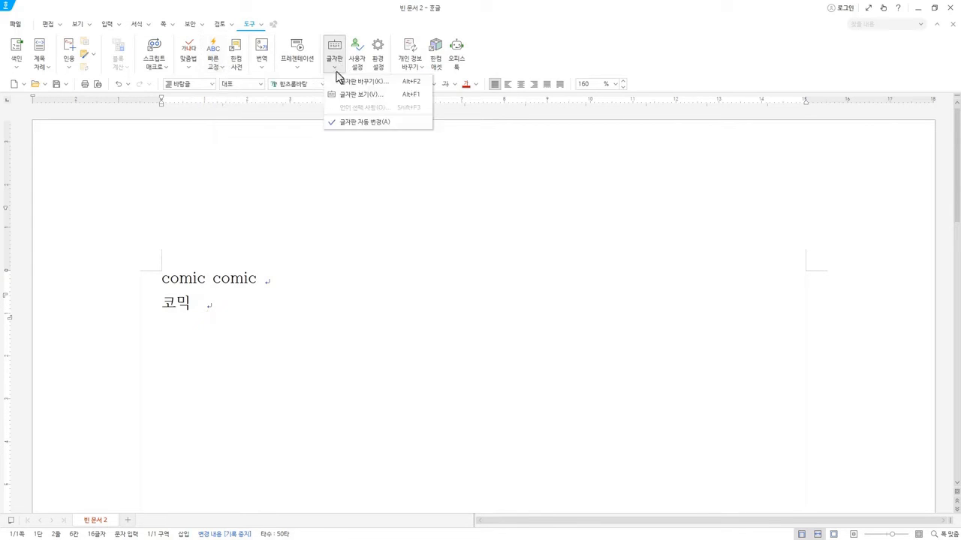
pyautogui.click(371, 125)
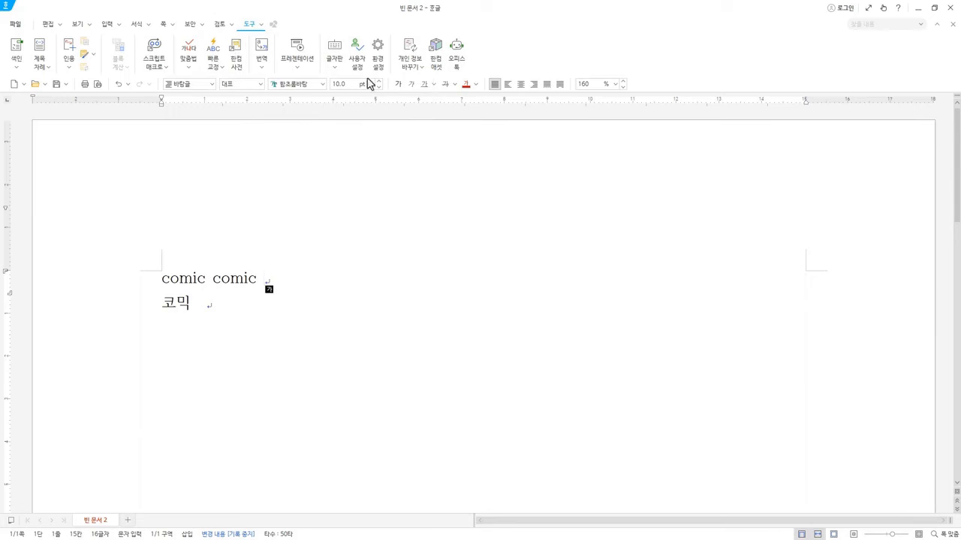
pyautogui.click(215, 69)
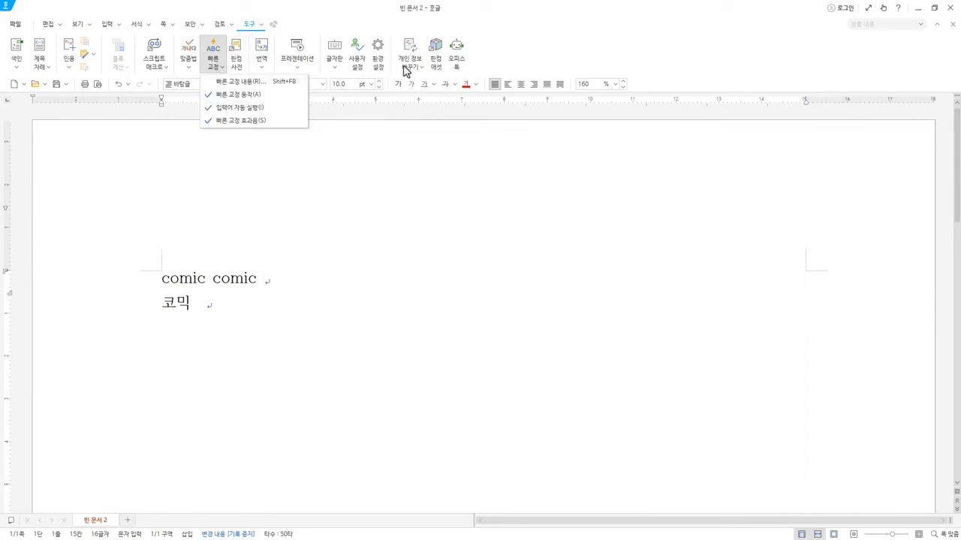
pyautogui.click(343, 63)
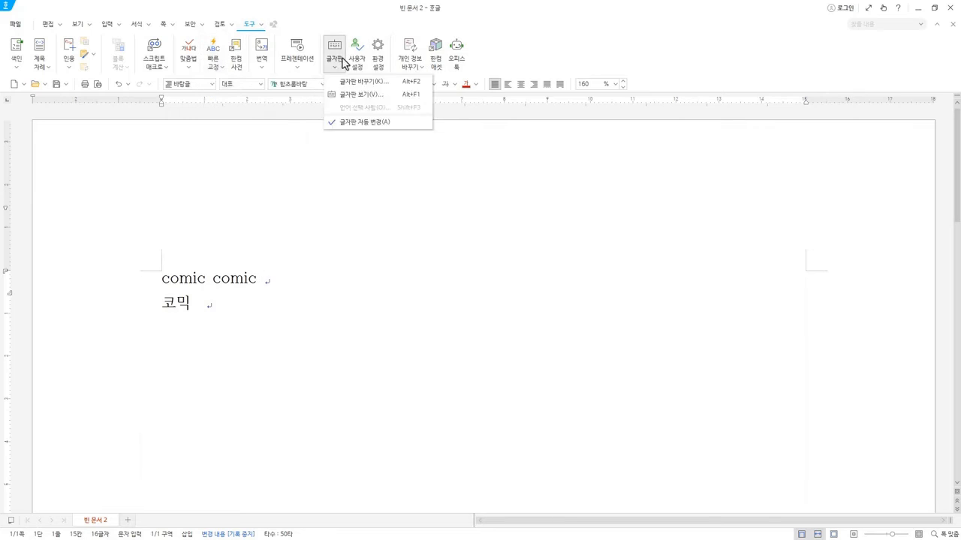
pyautogui.click(346, 127)
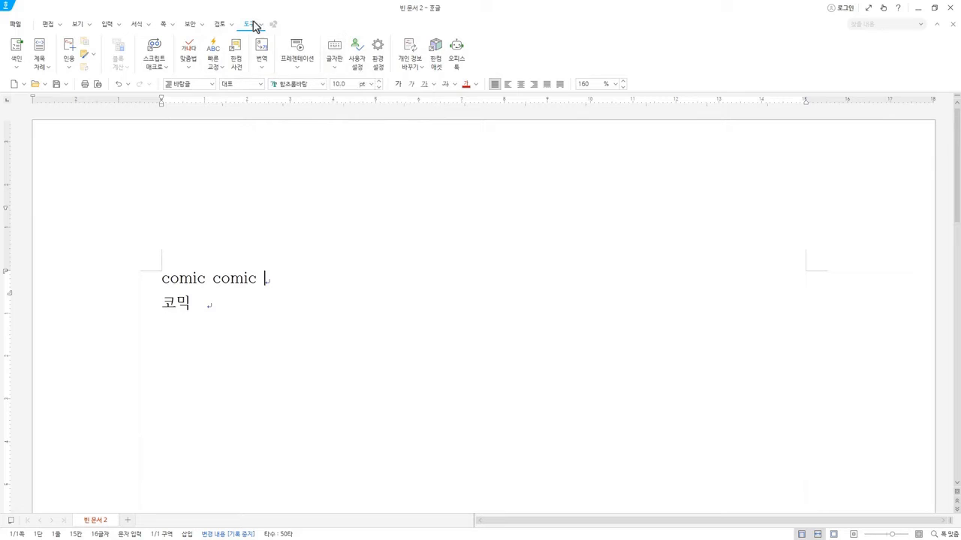
# Switch the 쪽 윤곽 page outline view off and back on twice to compare how the page margins display.
pyautogui.click(77, 25)
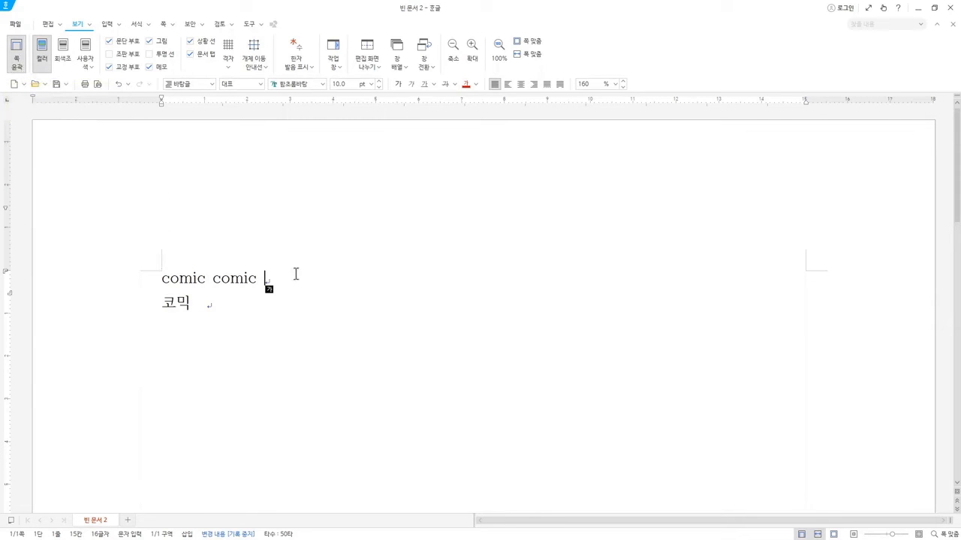
pyautogui.click(161, 276)
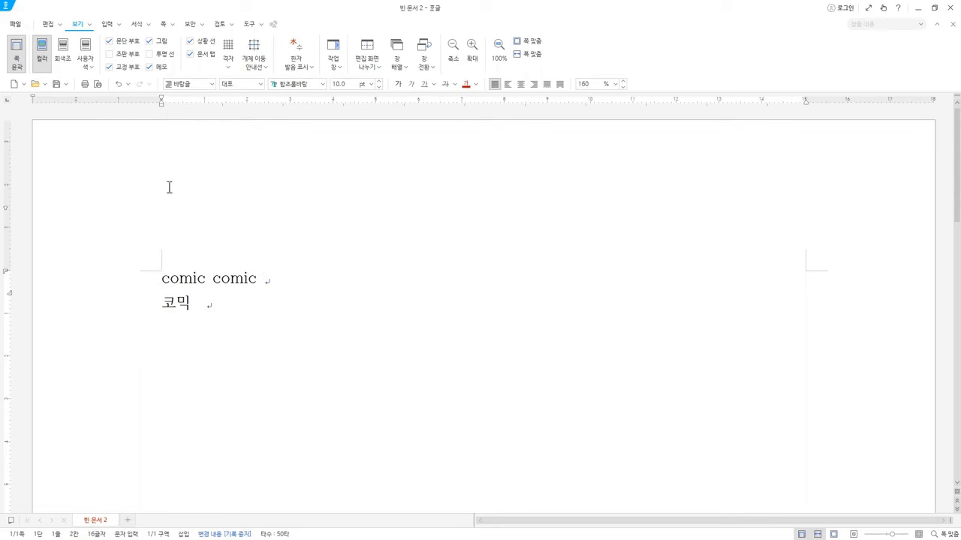
pyautogui.click(102, 304)
pyautogui.click(157, 278)
pyautogui.click(16, 67)
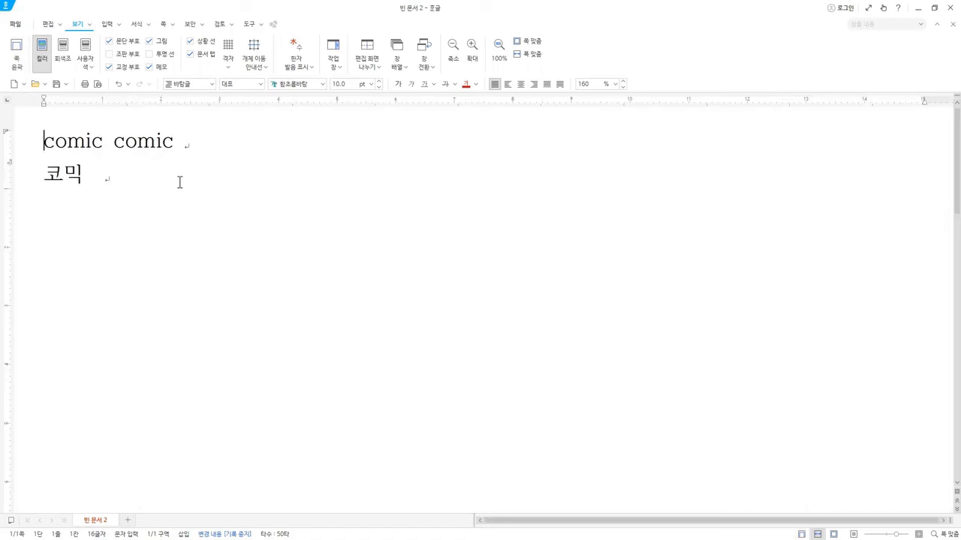
pyautogui.click(18, 61)
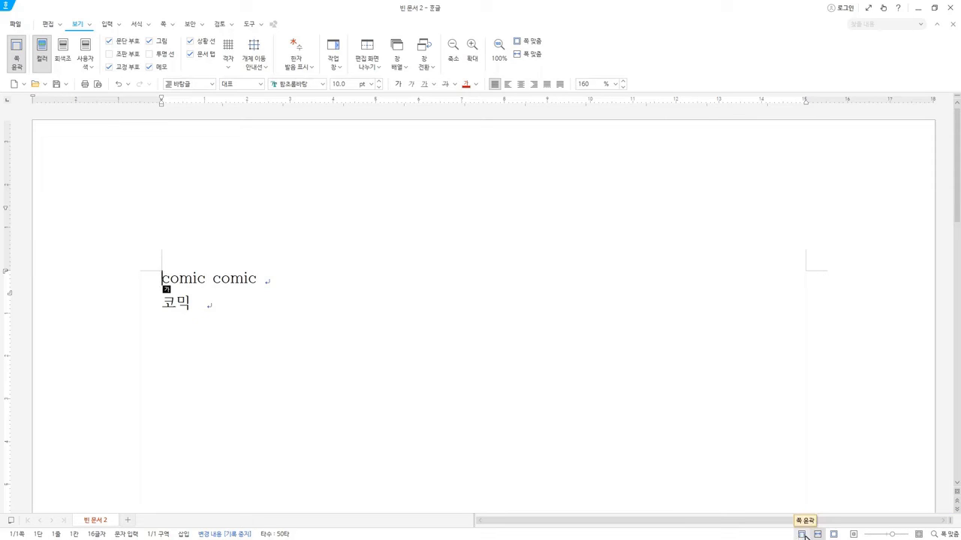
pyautogui.click(803, 535)
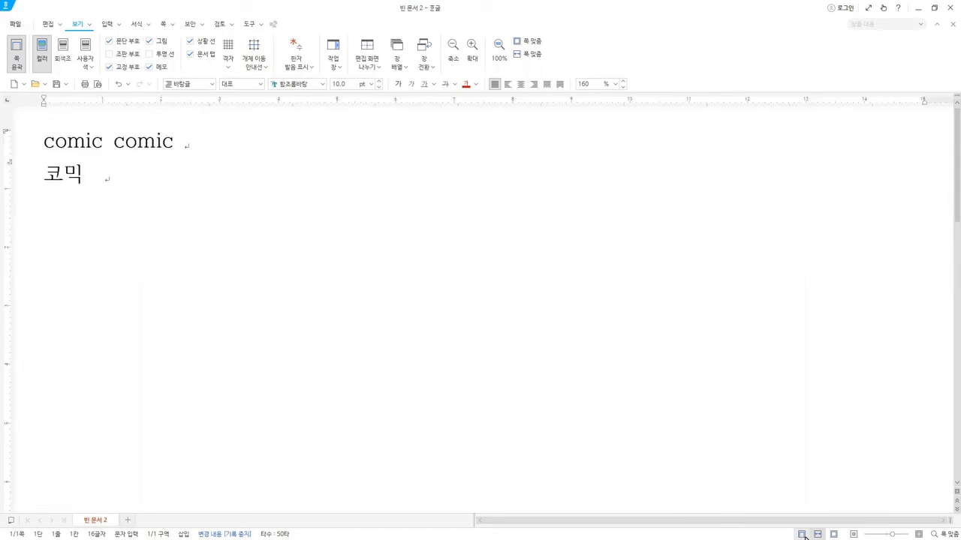
pyautogui.click(803, 535)
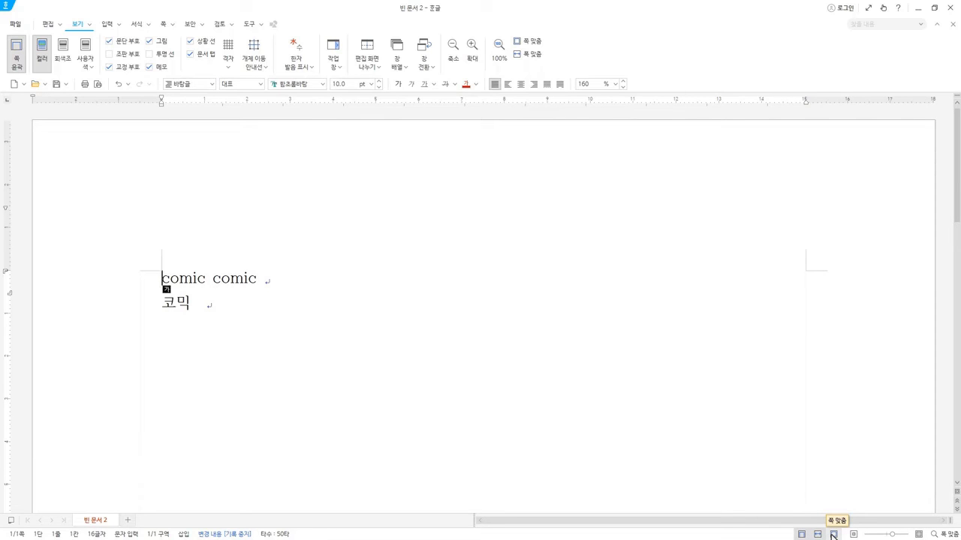
# Compare the 쪽 맞춤 and 폭 맞춤 page views, and finish with the page fitted to the window's width.
pyautogui.click(832, 535)
pyautogui.click(817, 534)
pyautogui.click(834, 535)
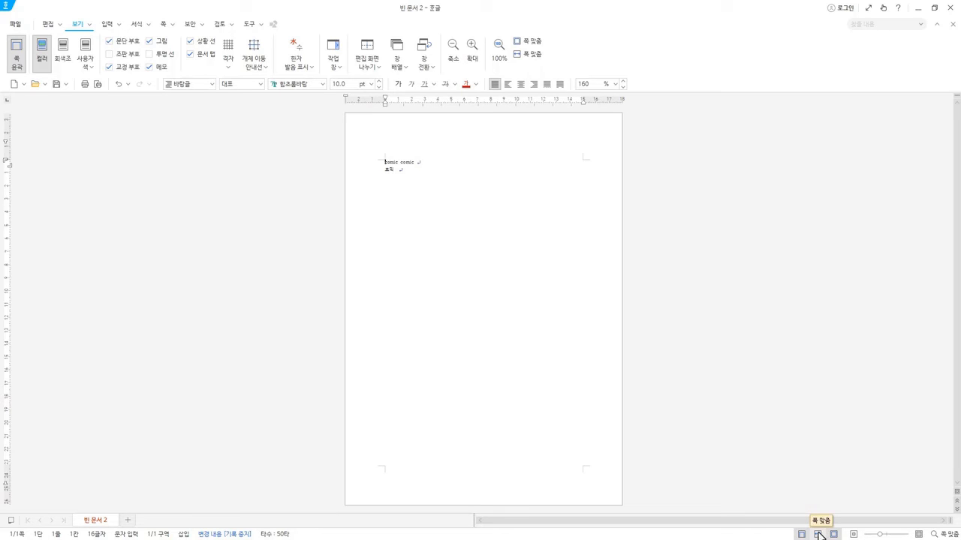
pyautogui.click(819, 534)
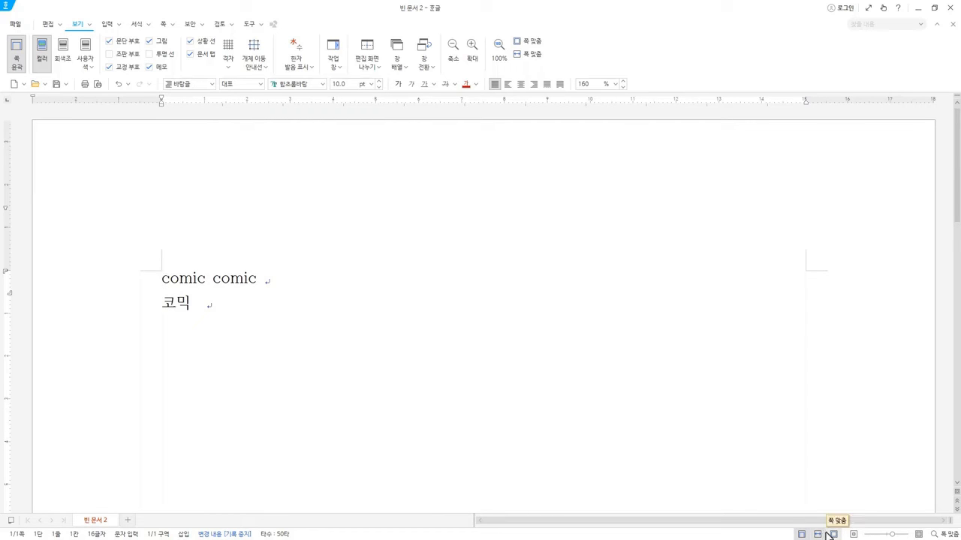
# Reduce the document zoom to 145%, and fit the page back to the window's width.
pyautogui.press('Hangul')
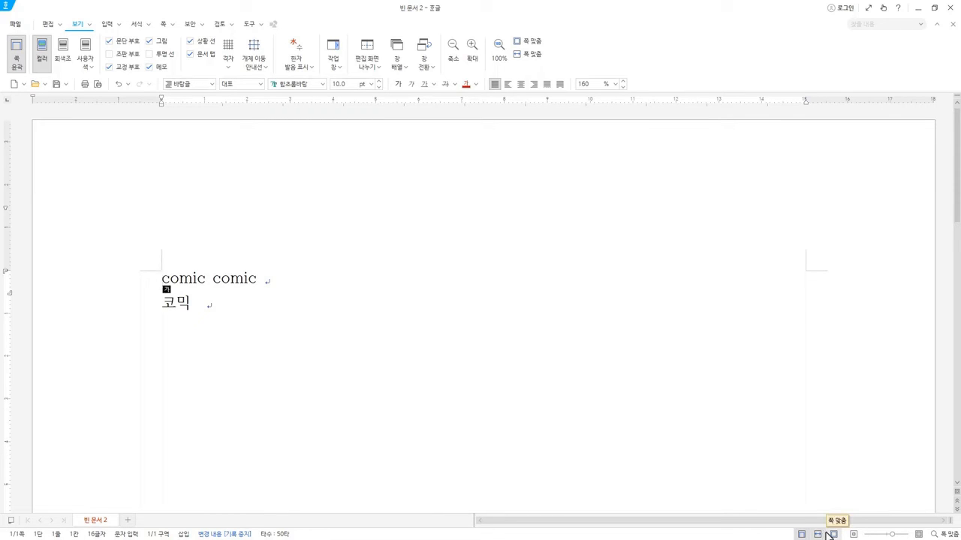
pyautogui.click(891, 535)
pyautogui.moveTo(890, 536); pyautogui.dragTo(888, 536)
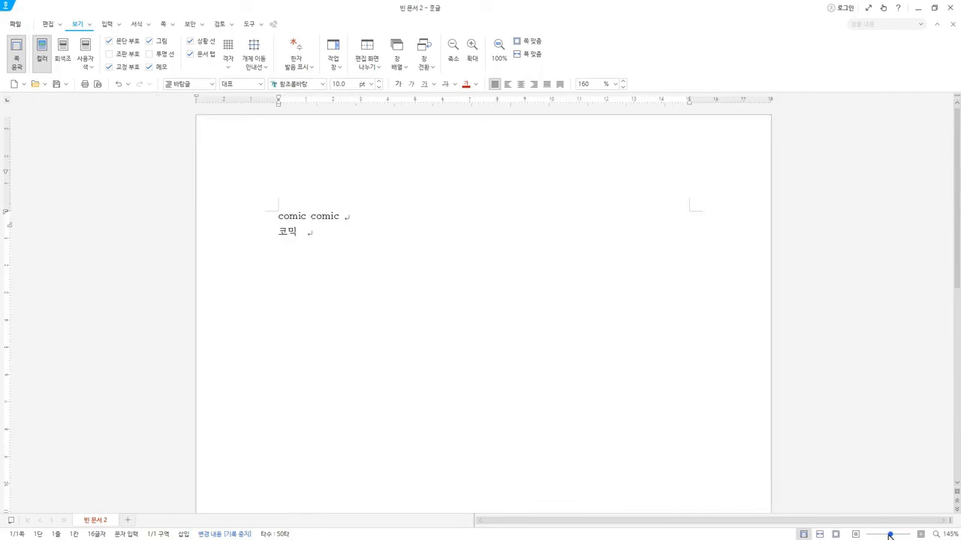
pyautogui.click(819, 535)
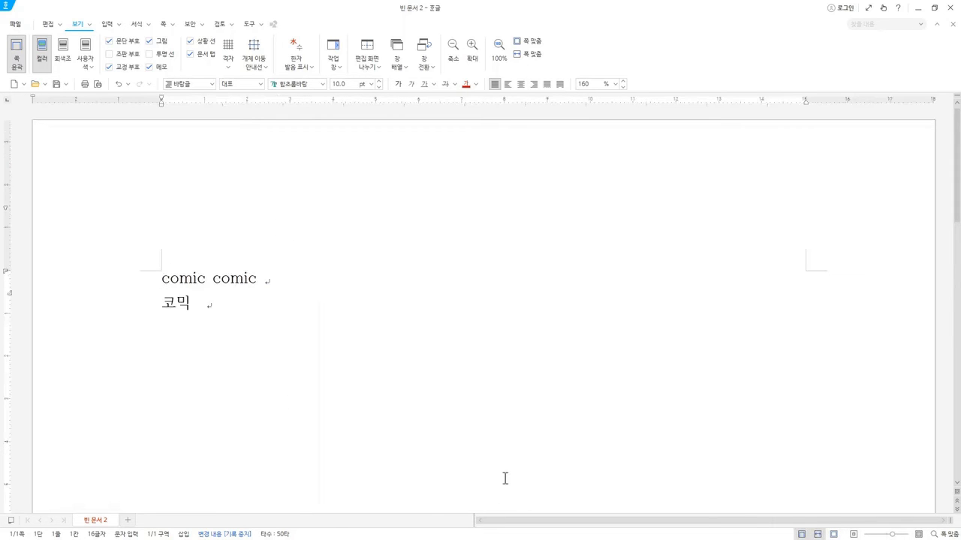
# Toggle the 쪽 윤곽 view off and on again, and switch from whole-page fit back to page-width fit.
pyautogui.click(640, 462)
pyautogui.click(14, 65)
pyautogui.click(19, 67)
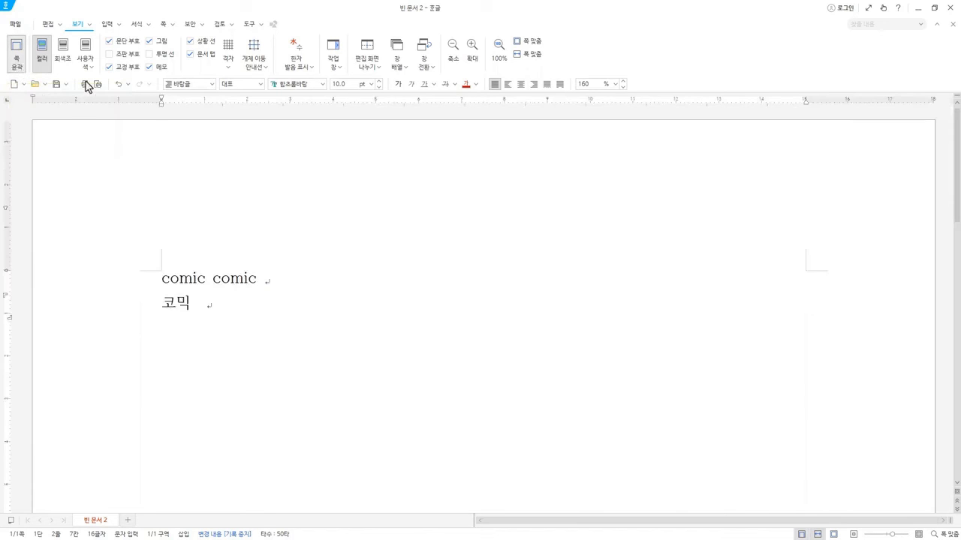
pyautogui.click(529, 42)
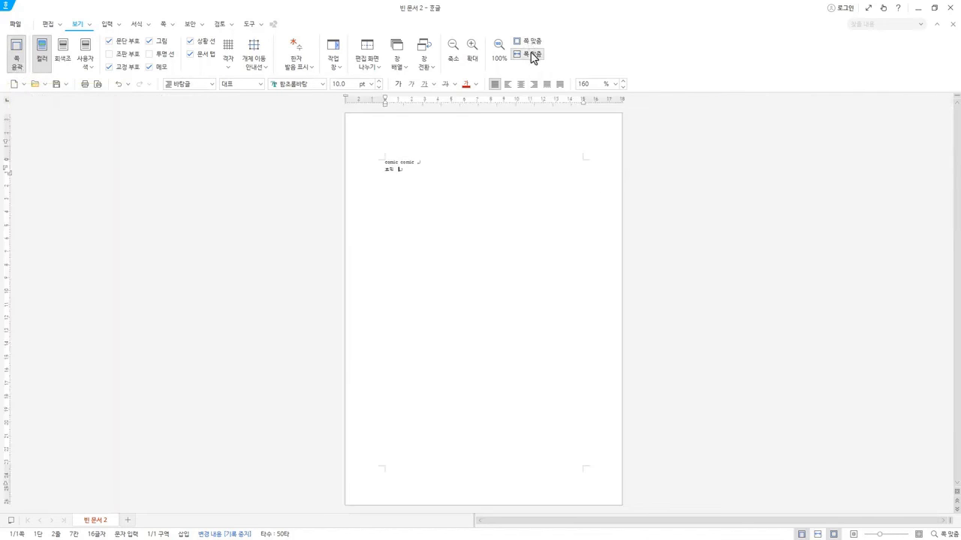
pyautogui.click(532, 56)
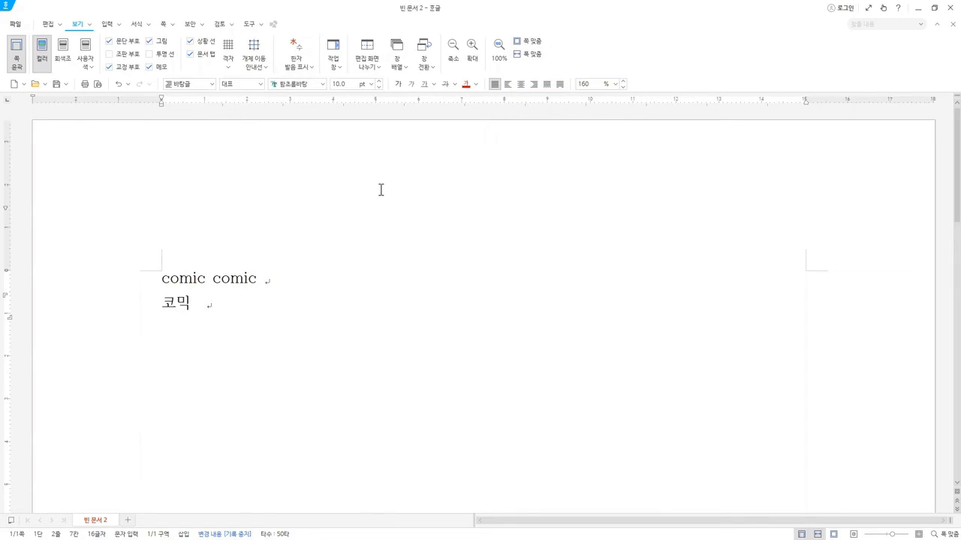
# Look through the available paragraph styles, and choose 바탕글 for the second line.
pyautogui.press('Hangul')
pyautogui.click(253, 24)
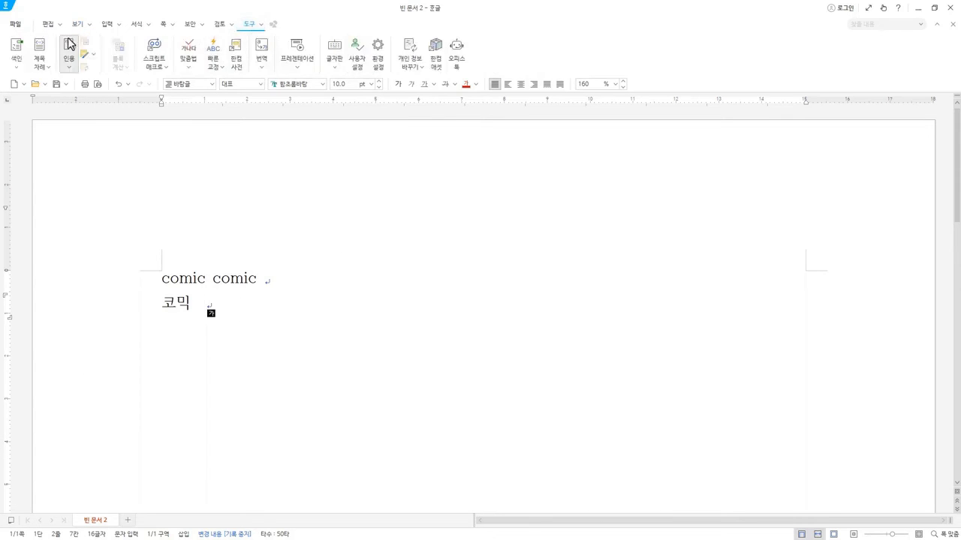
pyautogui.click(77, 27)
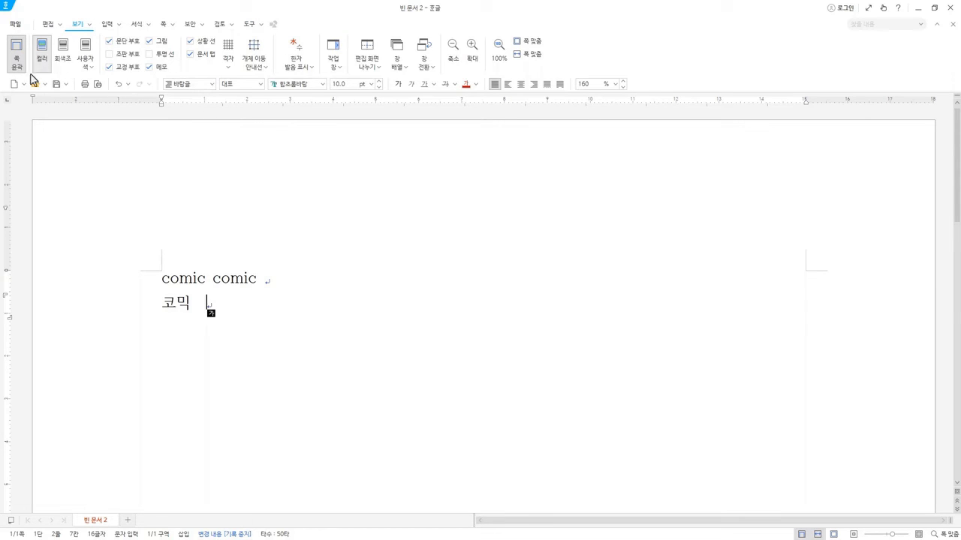
pyautogui.click(213, 84)
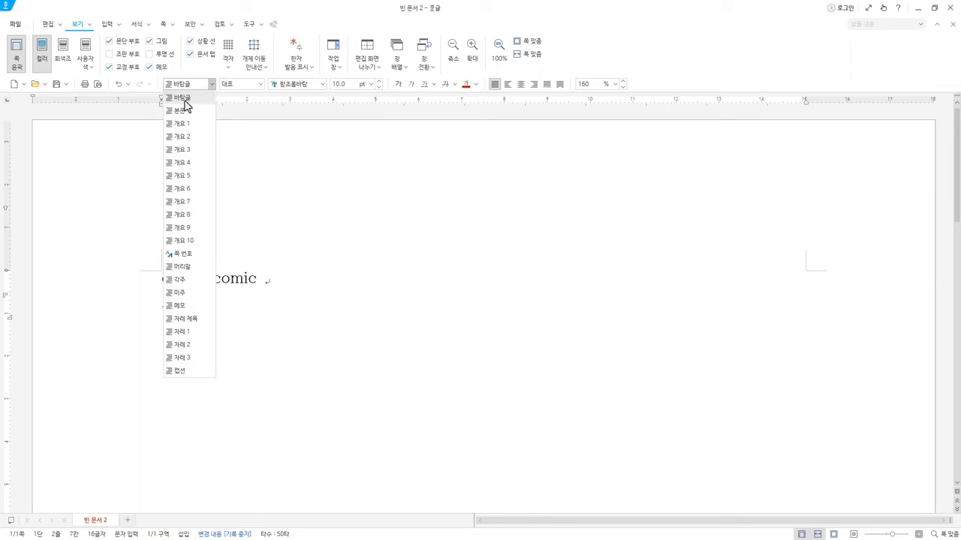
pyautogui.click(186, 100)
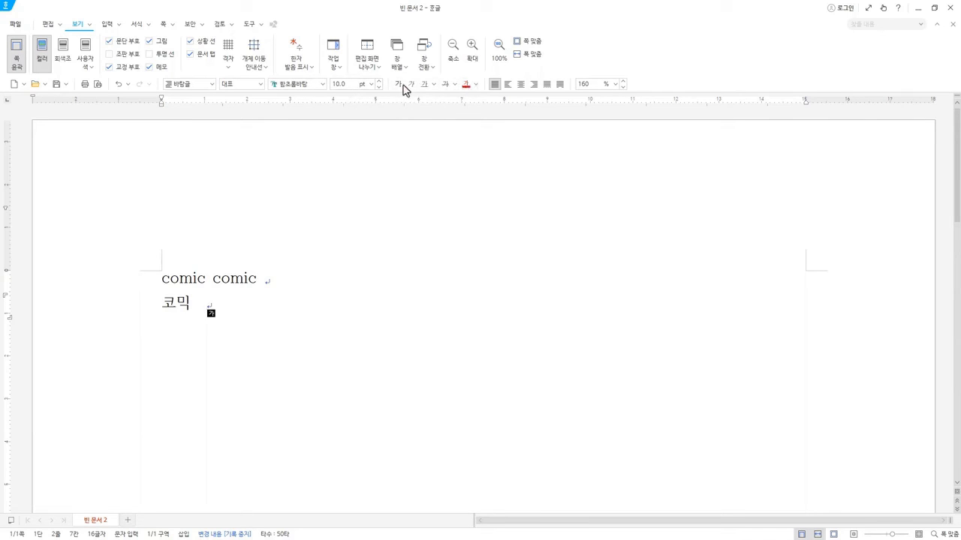
# Examine the font colour palette and the line spacing presets, leaving both settings as they are.
pyautogui.click(475, 84)
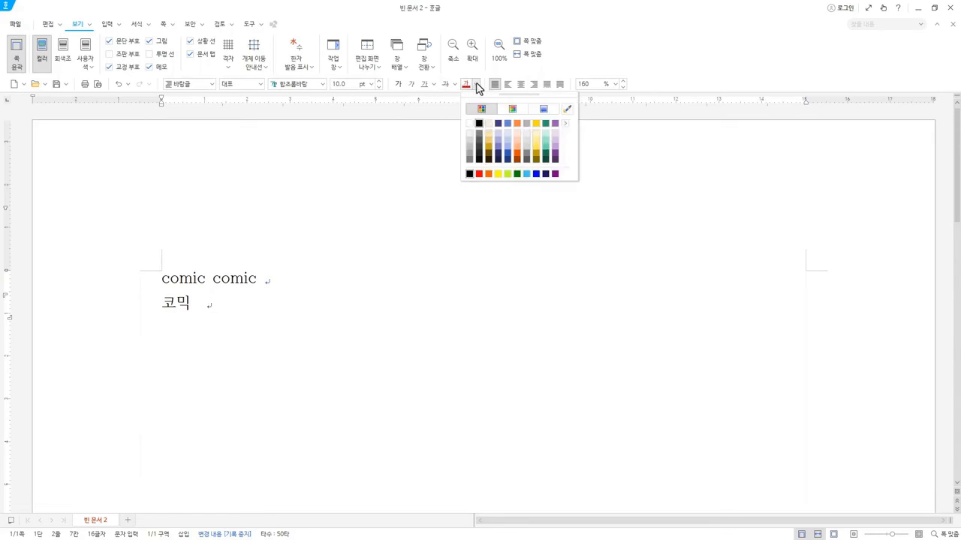
pyautogui.click(475, 84)
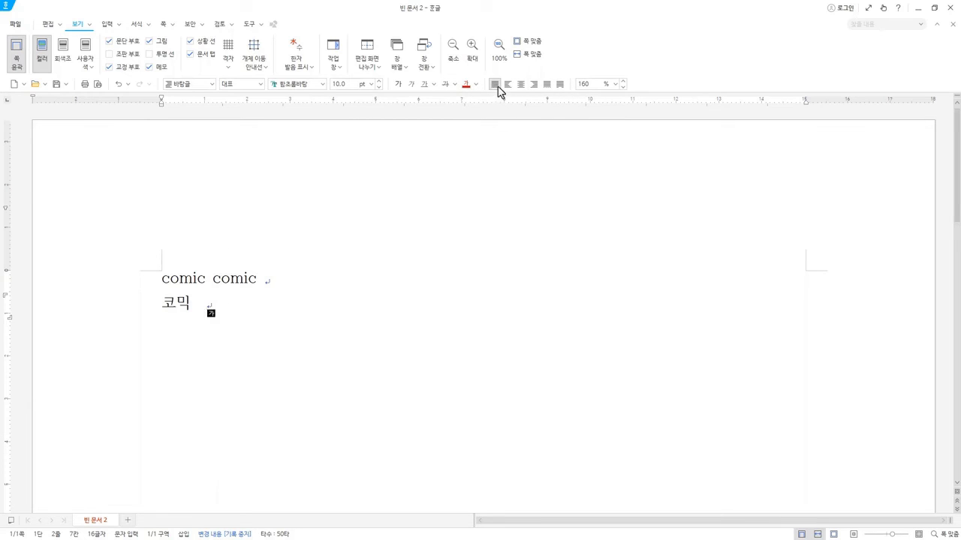
pyautogui.press('Up')
pyautogui.click(616, 85)
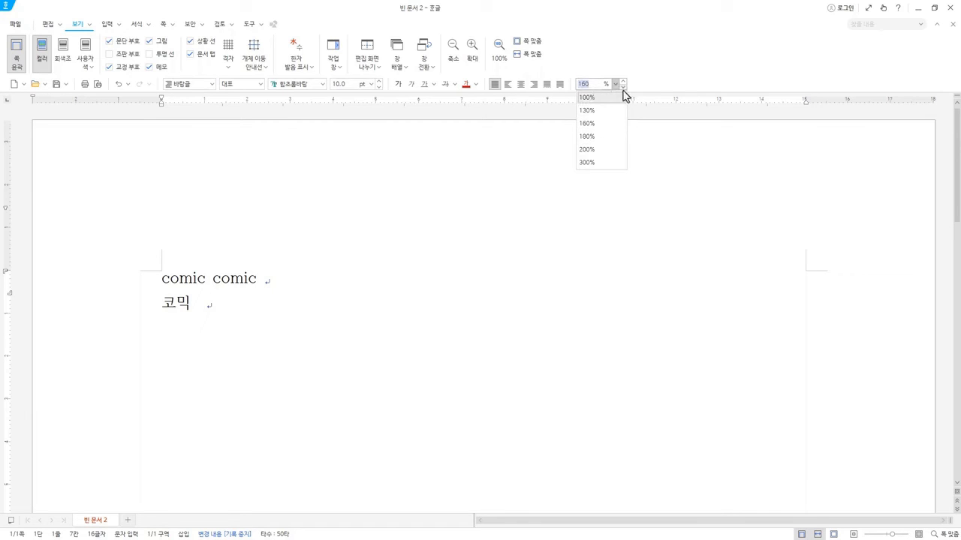
pyautogui.click(598, 65)
pyautogui.click(239, 293)
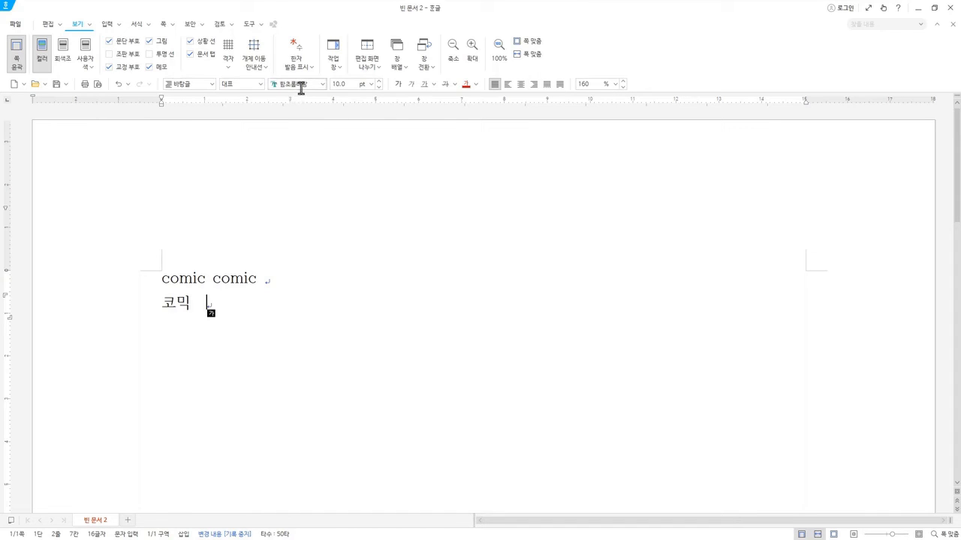
# Check the font size setting of the text at the cursor.
pyautogui.click(347, 84)
pyautogui.click(378, 82)
pyautogui.click(378, 87)
# Open the 바탕글 style for editing from the style list, and review its 문단 모양 settings.
pyautogui.press('F6')
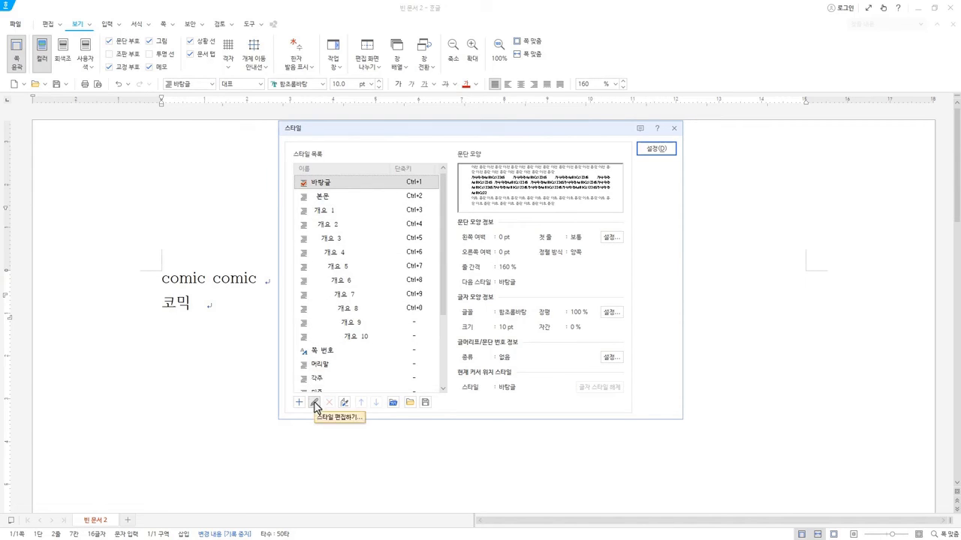
pyautogui.click(315, 404)
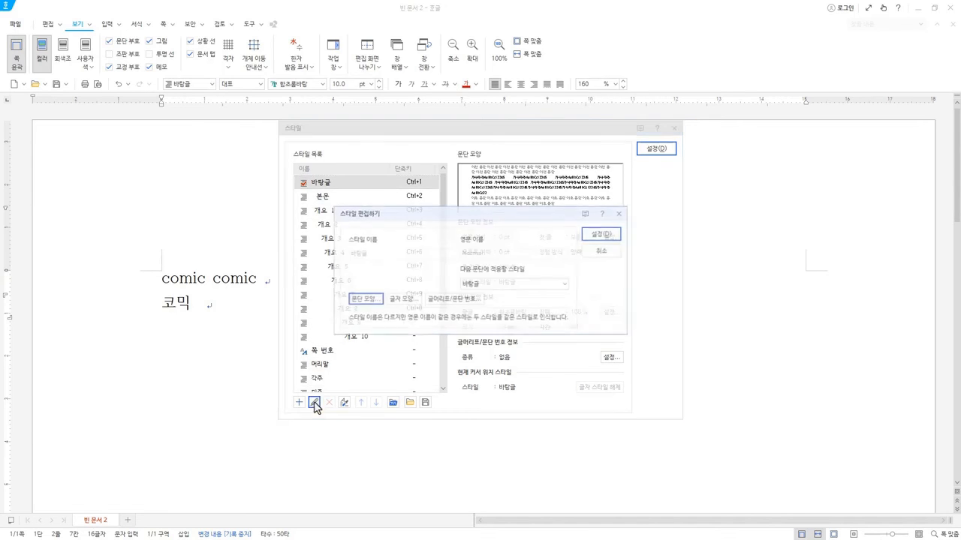
pyautogui.click(371, 303)
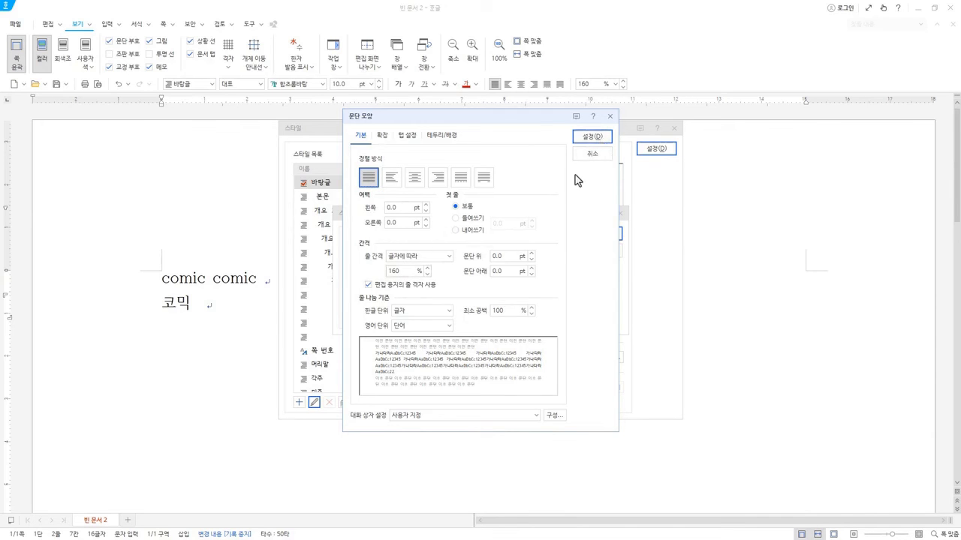
pyautogui.click(605, 133)
# Review the 글자 모양 settings and the list of available fonts for the 바탕글 style.
pyautogui.click(409, 302)
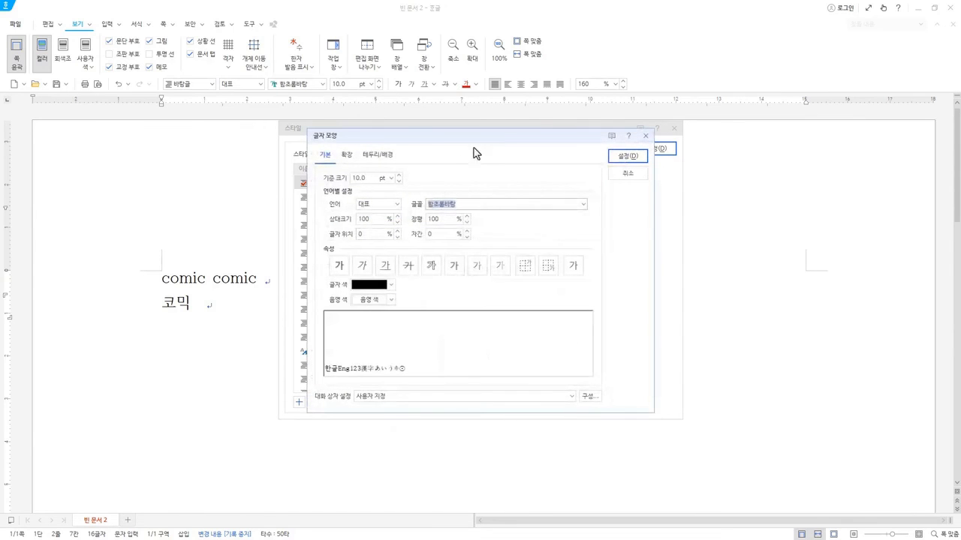
pyautogui.moveTo(494, 137); pyautogui.dragTo(584, 154)
pyautogui.moveTo(489, 154); pyautogui.dragTo(529, 149)
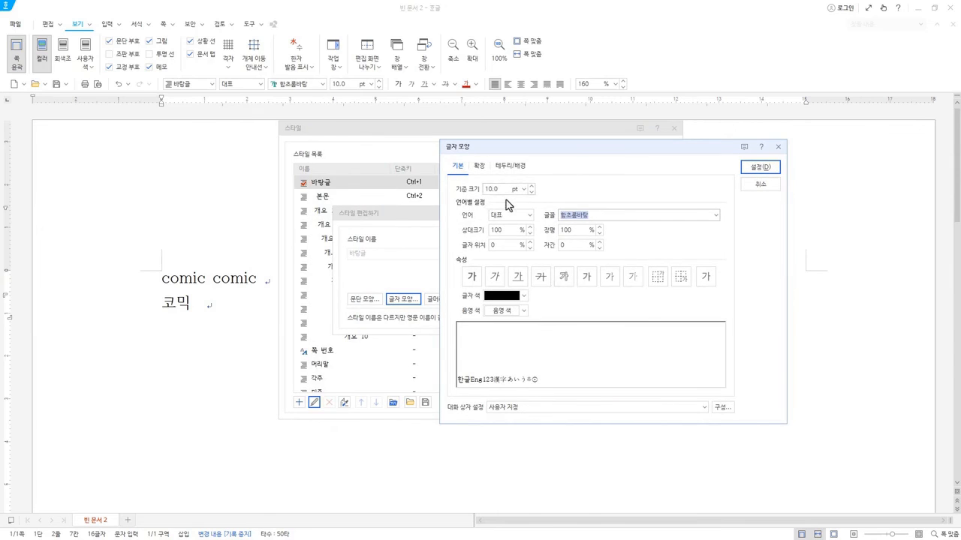
pyautogui.click(716, 216)
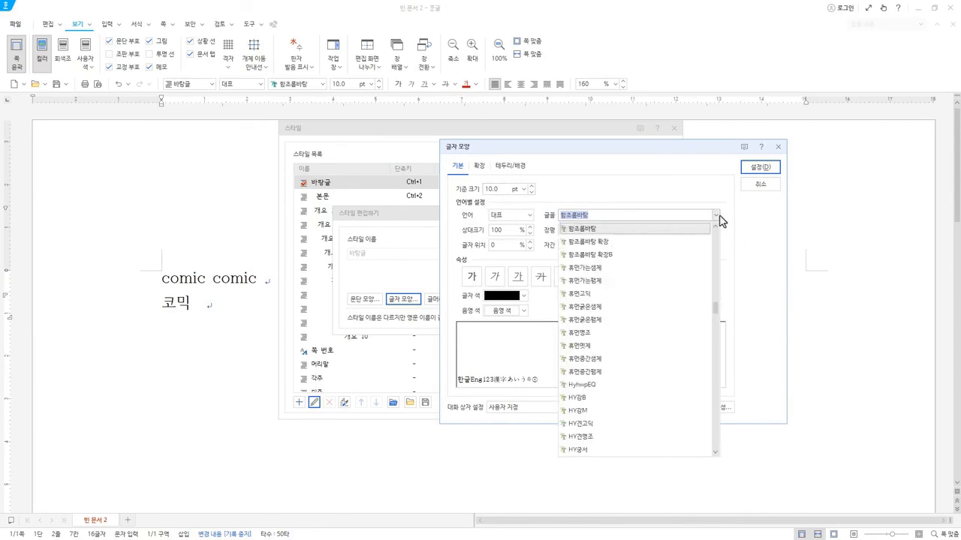
pyautogui.click(719, 218)
pyautogui.click(762, 174)
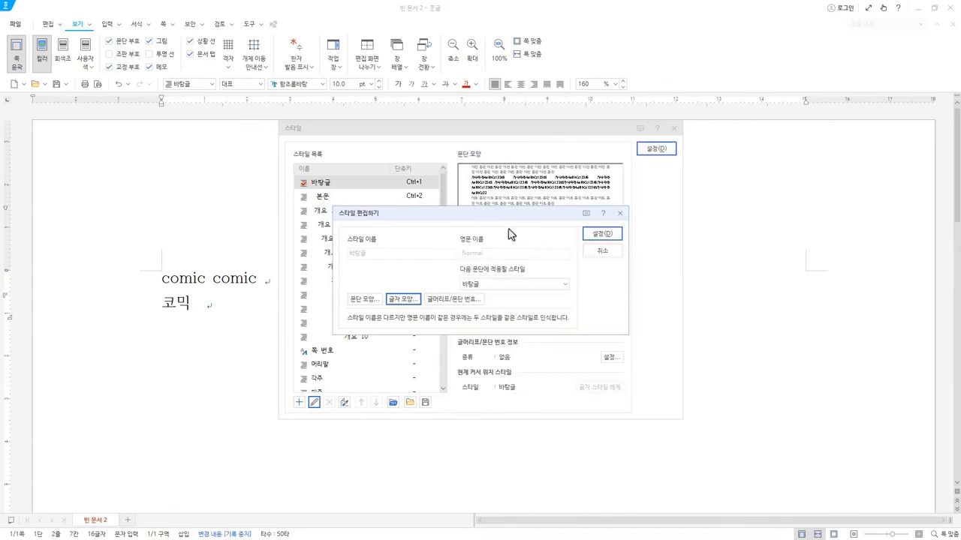
# Confirm the 바탕글 style edit and its selection, but dismiss overwriting the body text with the style.
pyautogui.click(603, 234)
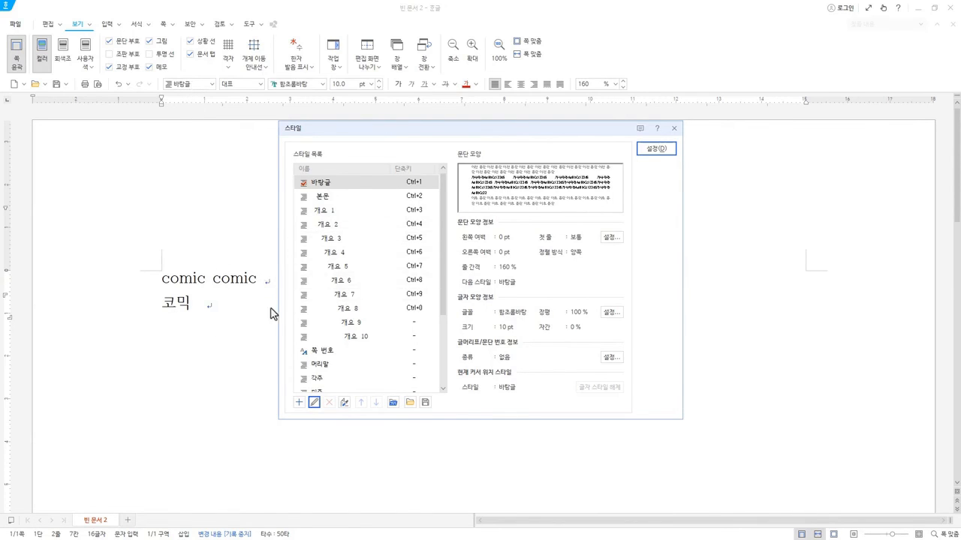
pyautogui.click(656, 149)
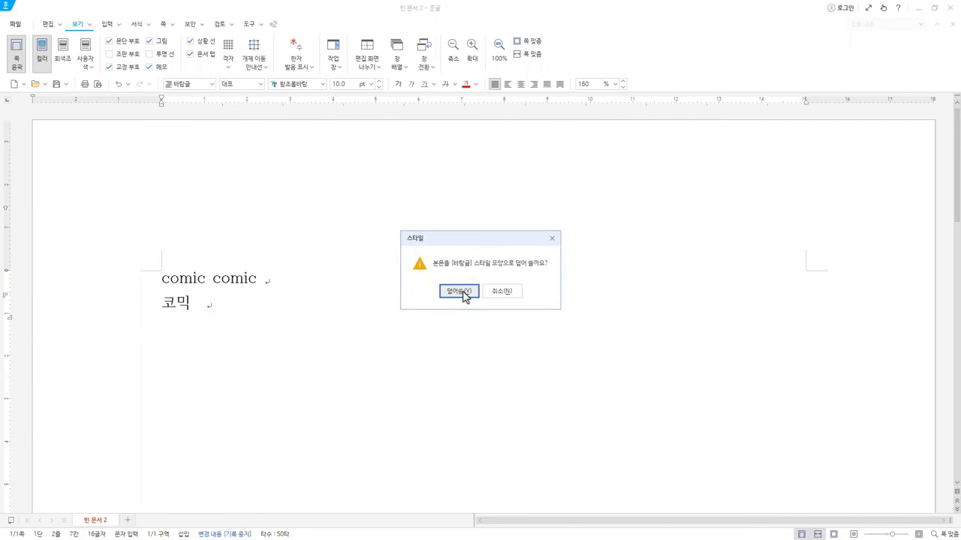
pyautogui.click(553, 241)
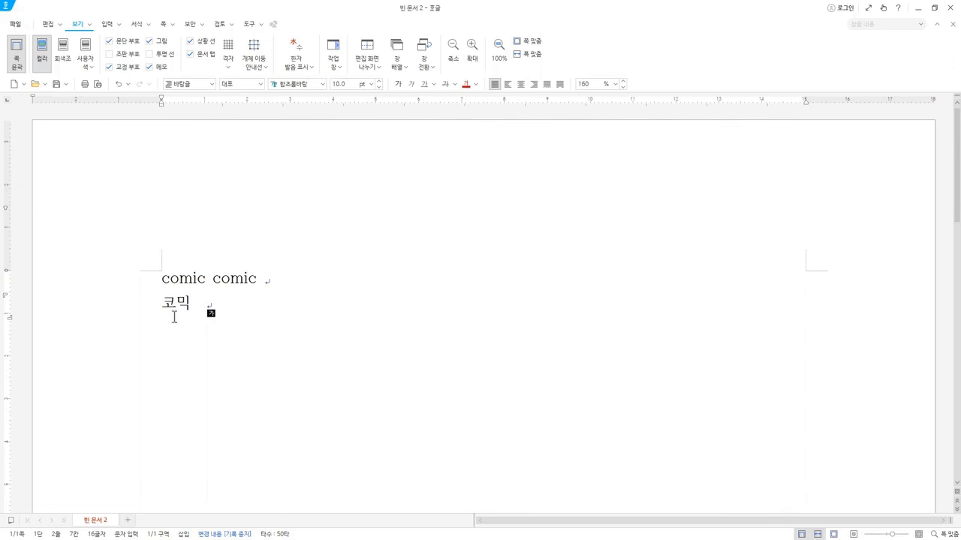
pyautogui.click(229, 278)
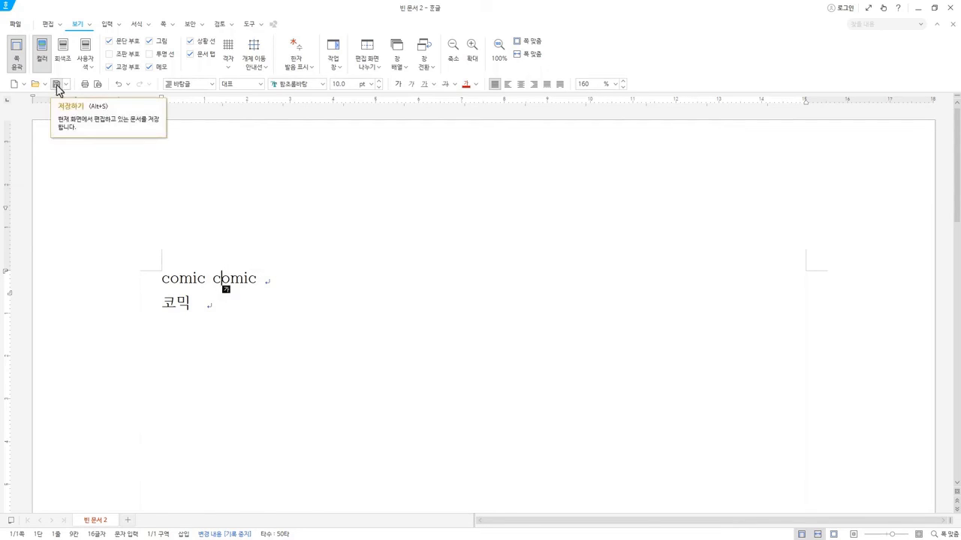
pyautogui.press('Left')
pyautogui.press('Left')
pyautogui.press('Left')
pyautogui.press('Left')
pyautogui.press('Left')
pyautogui.press('Left')
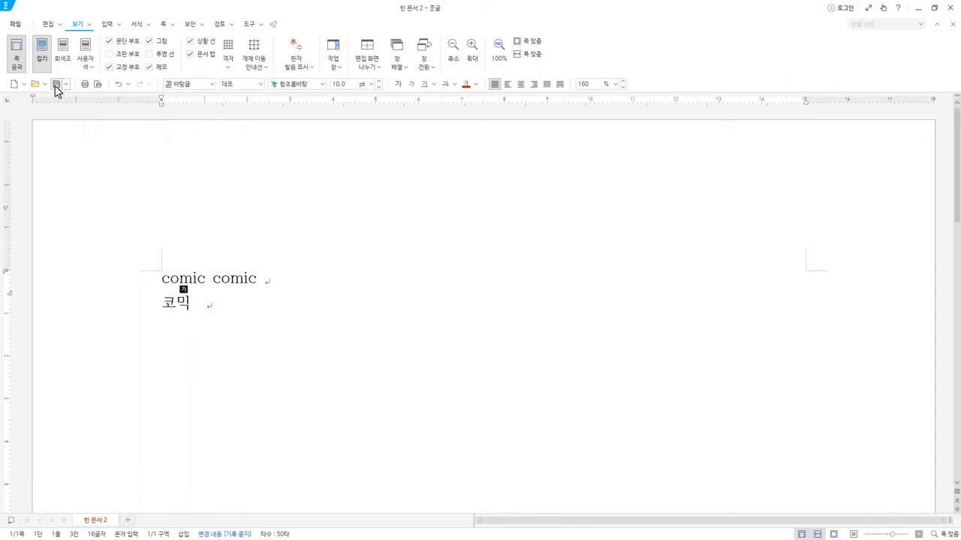
# Start saving the document in the 문서 folder and enter 12345678 as the file name.
pyautogui.click(56, 84)
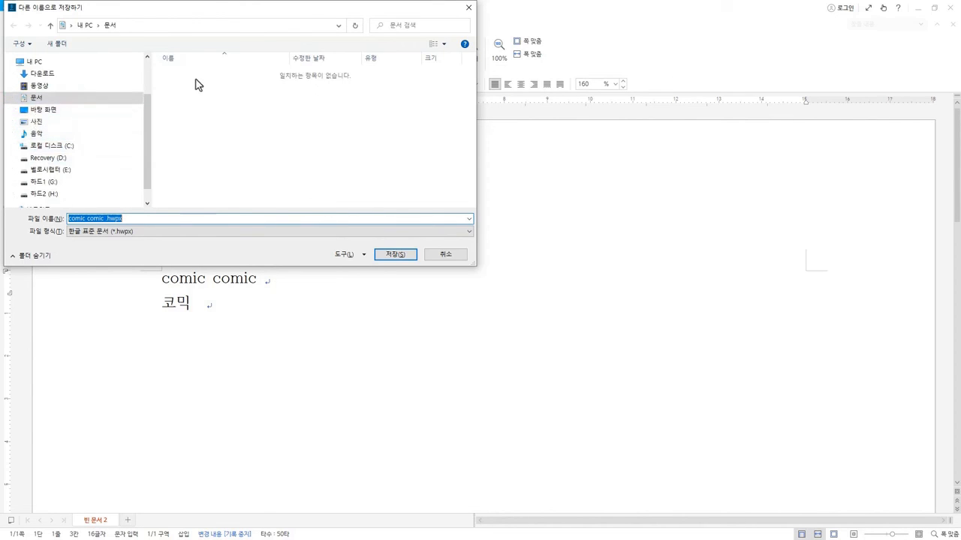
pyautogui.click(131, 218)
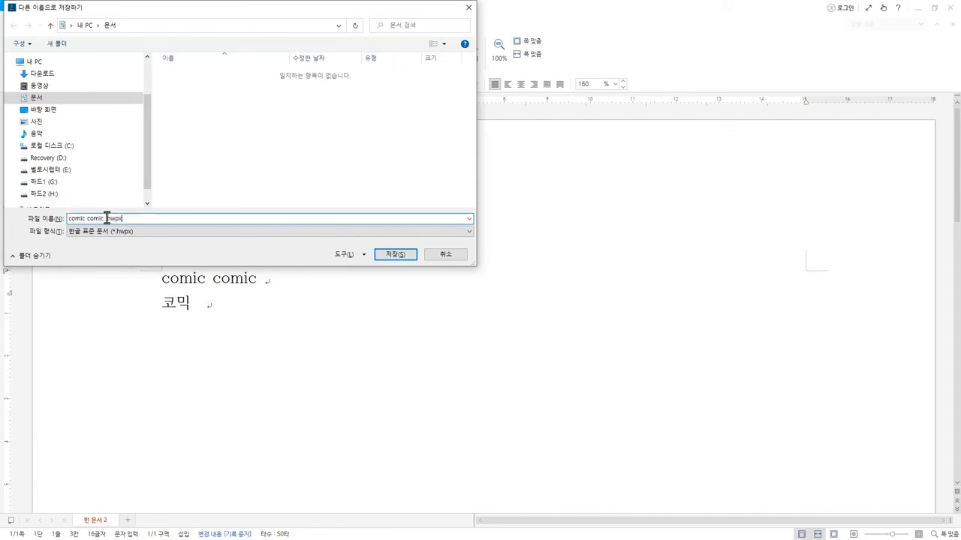
pyautogui.hotkey('ctrl', 'a')
pyautogui.write('12')
# Set the file format to 한글 문서 (*.hwp), recheck the file name and save the document.
pyautogui.click(91, 231)
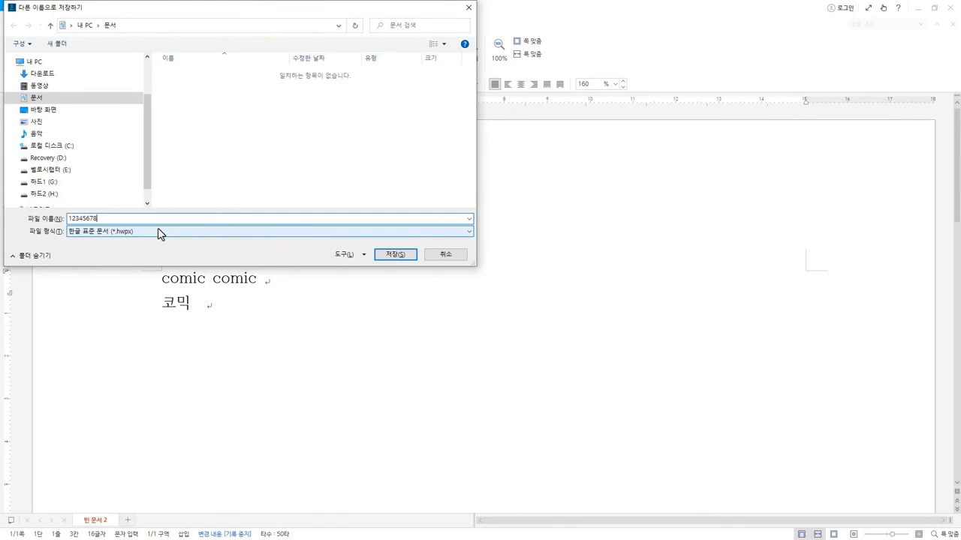
pyautogui.click(128, 233)
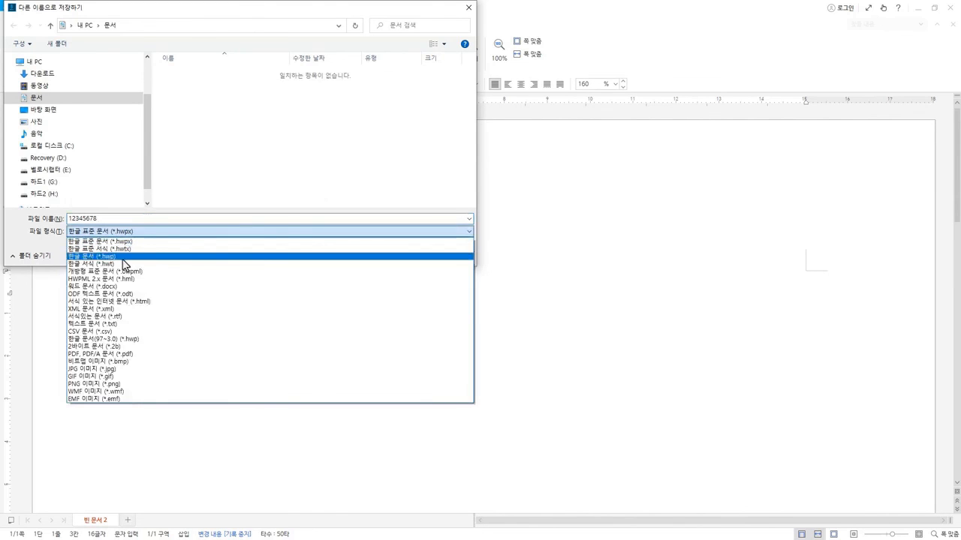
pyautogui.click(123, 259)
pyautogui.doubleClick(117, 217)
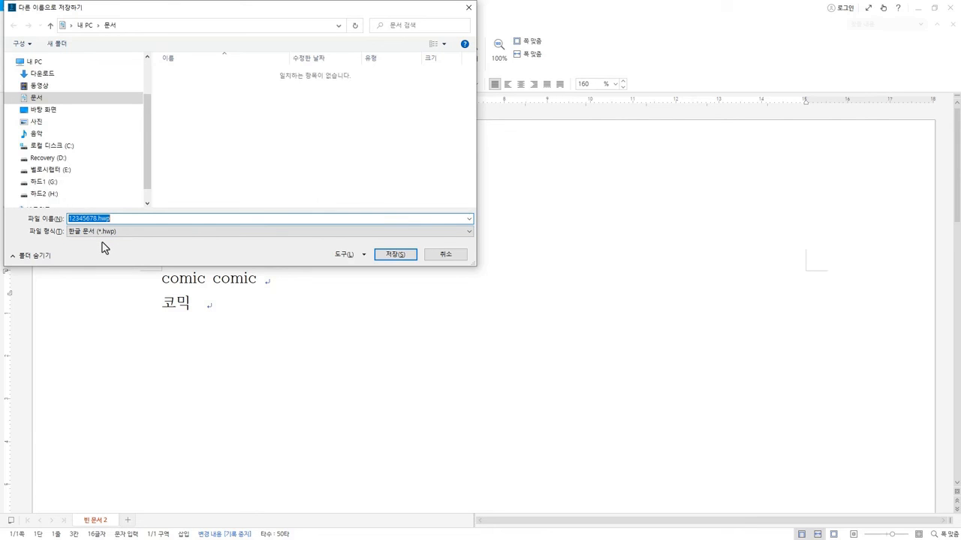
pyautogui.click(113, 232)
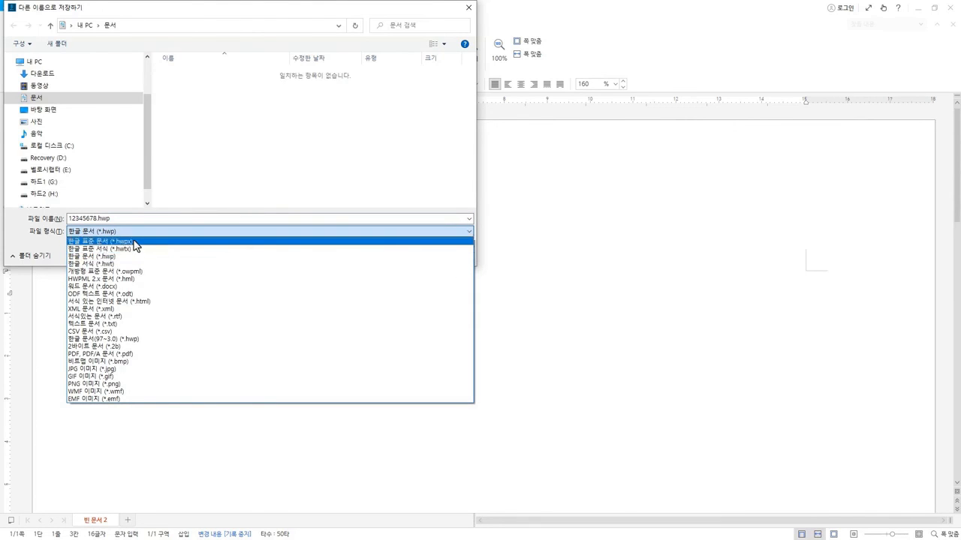
pyautogui.click(135, 220)
pyautogui.doubleClick(135, 219)
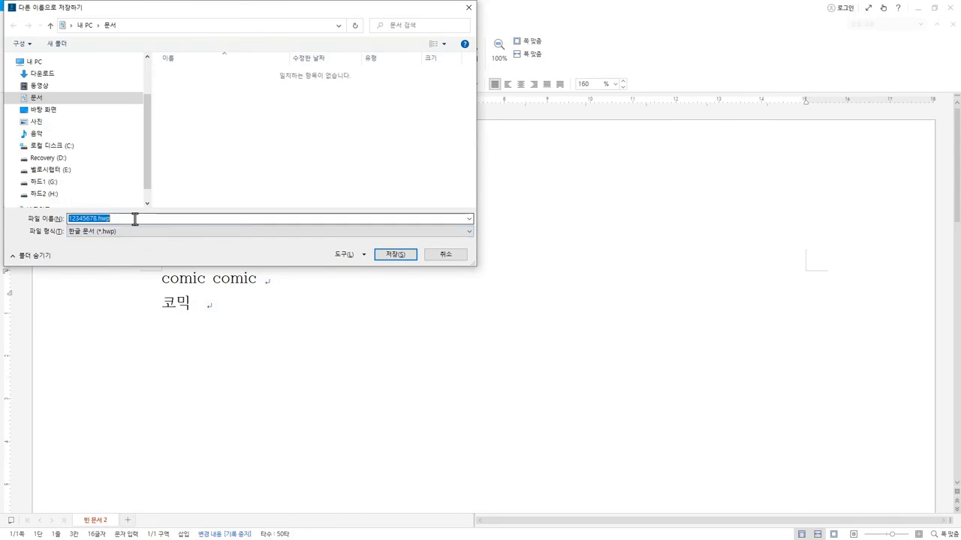
pyautogui.click(134, 218)
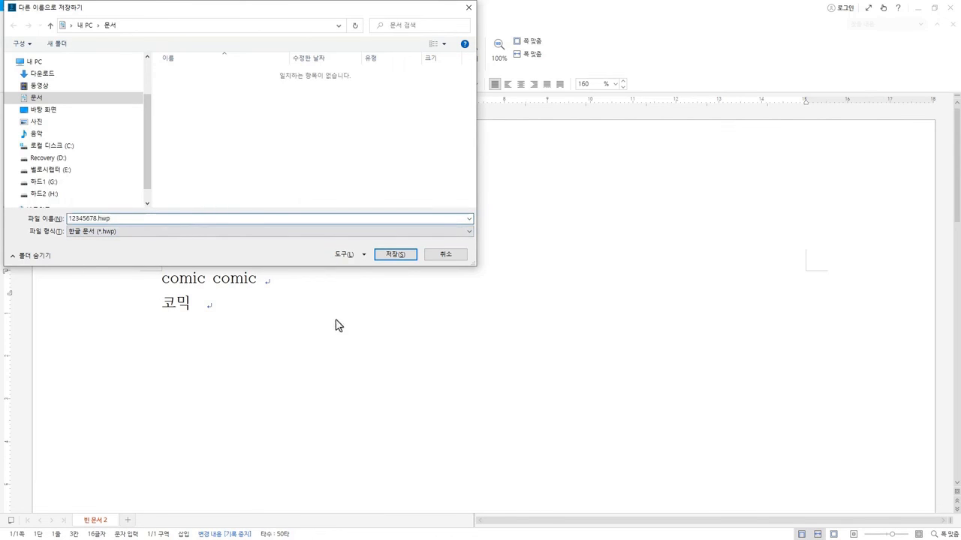
pyautogui.click(396, 256)
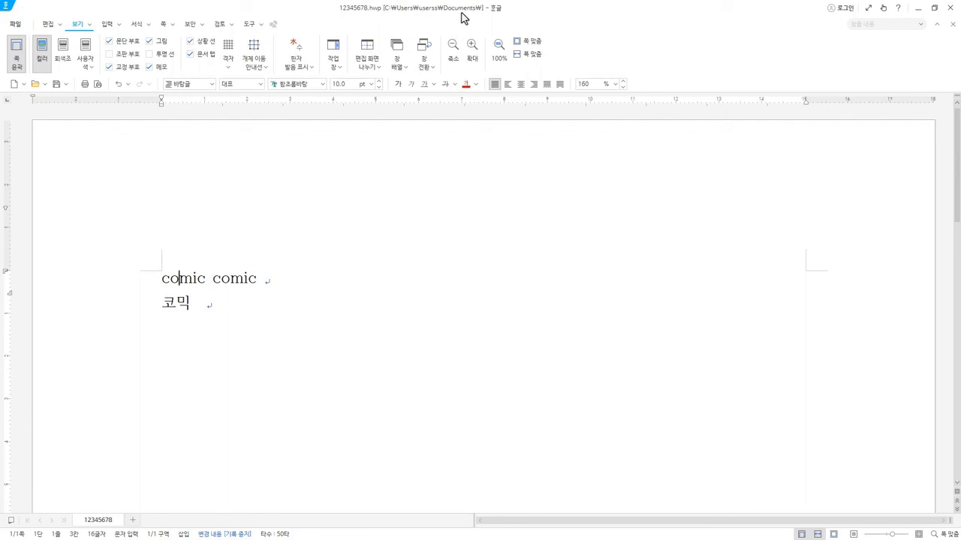
# Place the cursor on the 코믹 line and review the document's file commands, including 저장하기 and 다른 이름으로 저장하기.
pyautogui.press('Hangul')
pyautogui.click(245, 395)
pyautogui.click(15, 26)
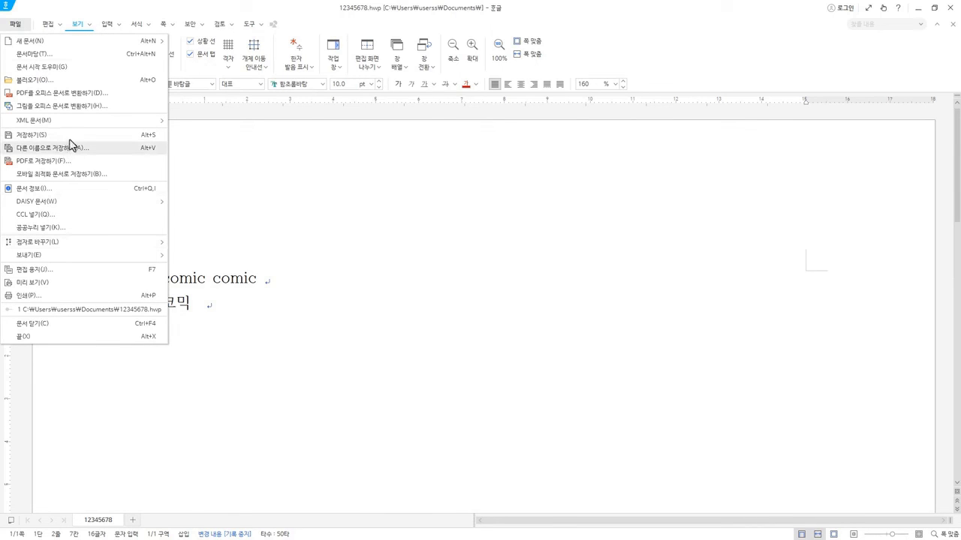
pyautogui.click(199, 5)
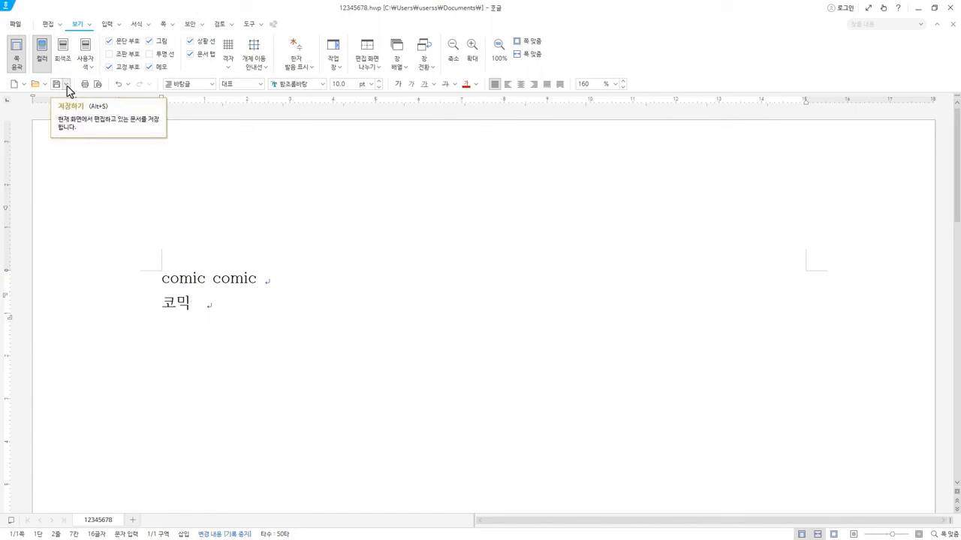
# Examine the saved 12345678.hwp through 다른 이름으로 저장하기, and cancel without saving.
pyautogui.click(66, 85)
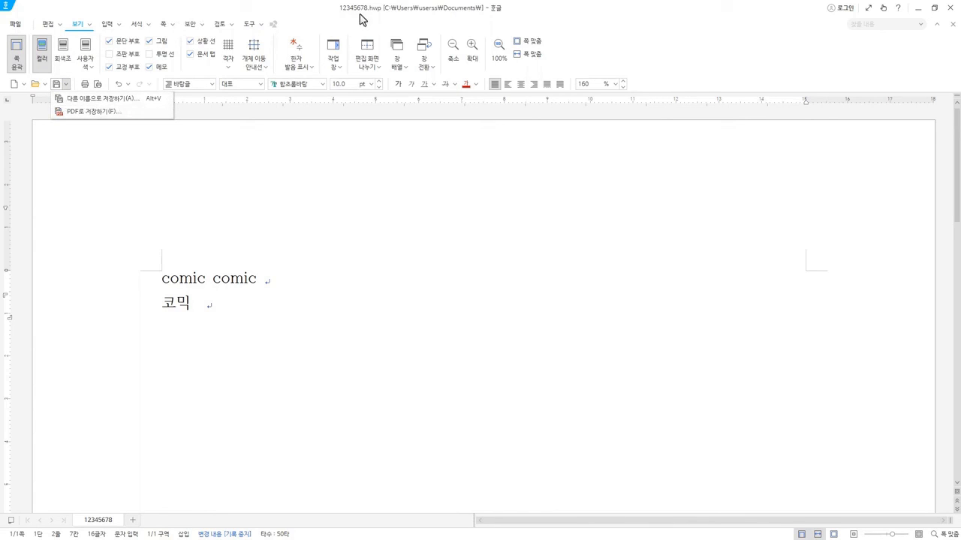
pyautogui.click(120, 103)
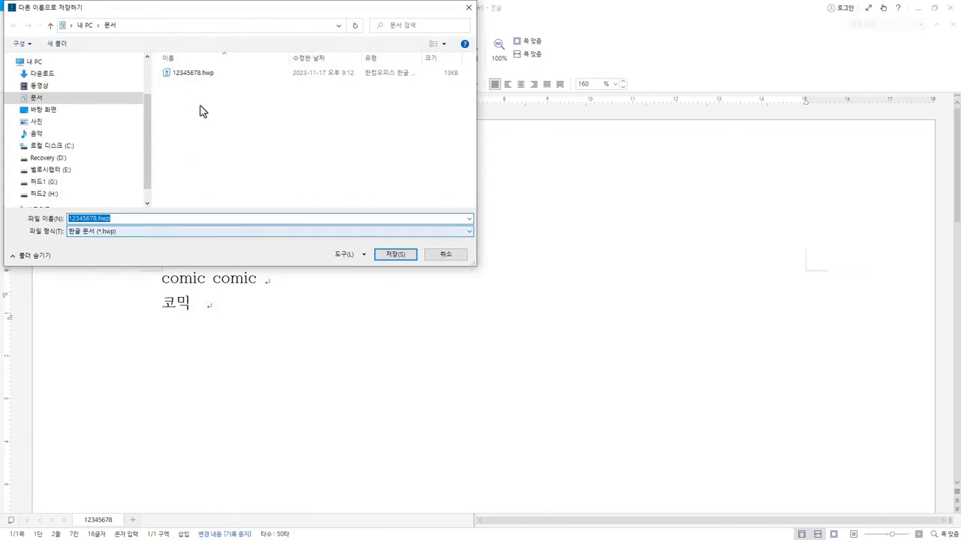
pyautogui.click(200, 73)
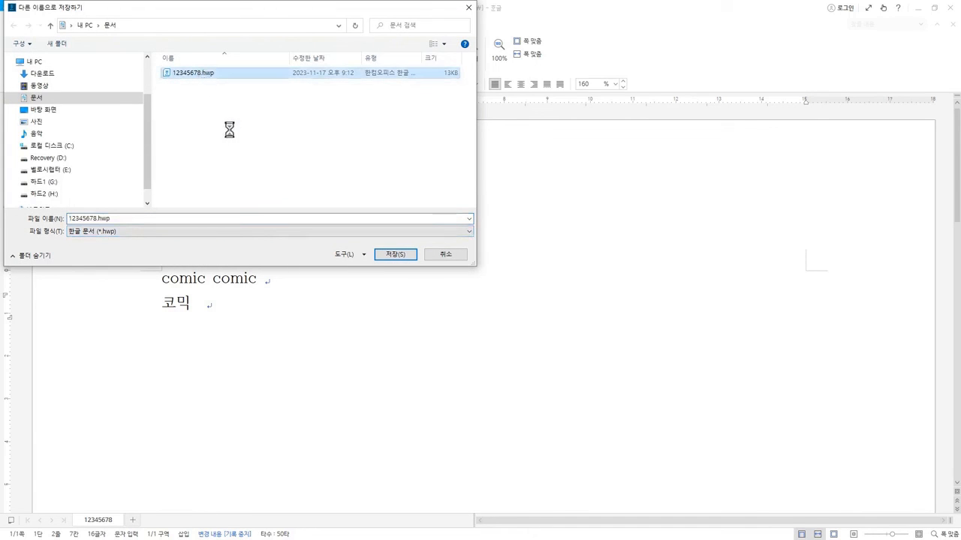
pyautogui.click(420, 180)
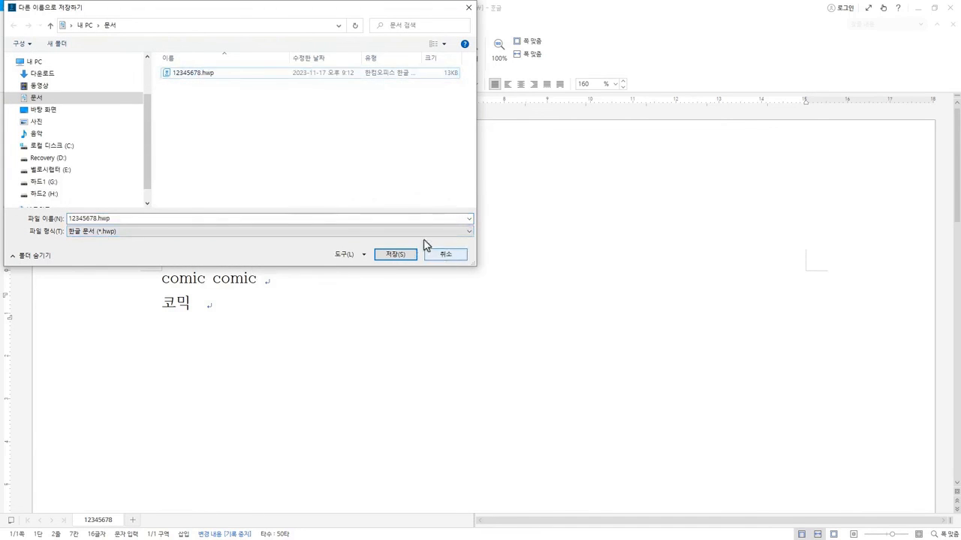
pyautogui.click(439, 254)
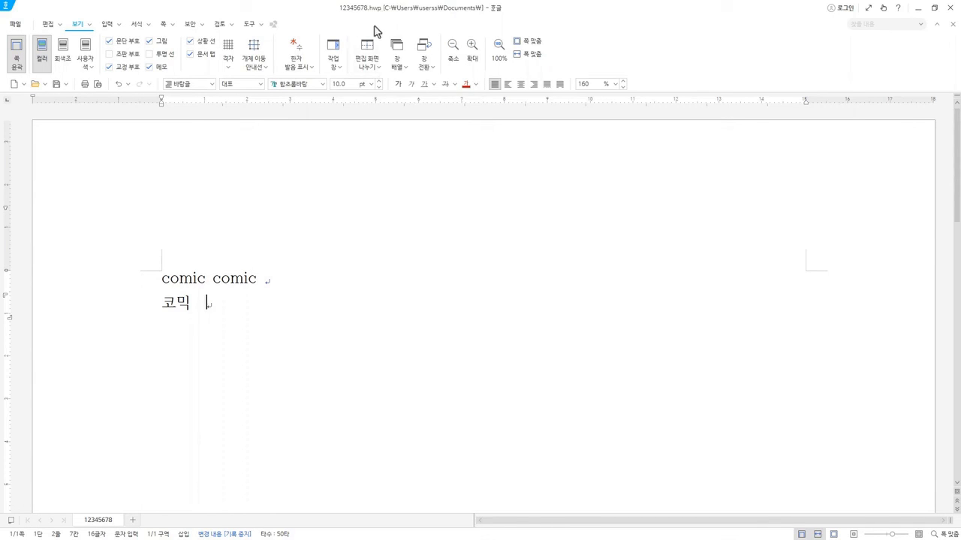
# Review the alternative save options, 다른 이름으로 저장하기 and PDF로 저장하기, and dismiss them.
pyautogui.press('Hangul')
pyautogui.click(65, 86)
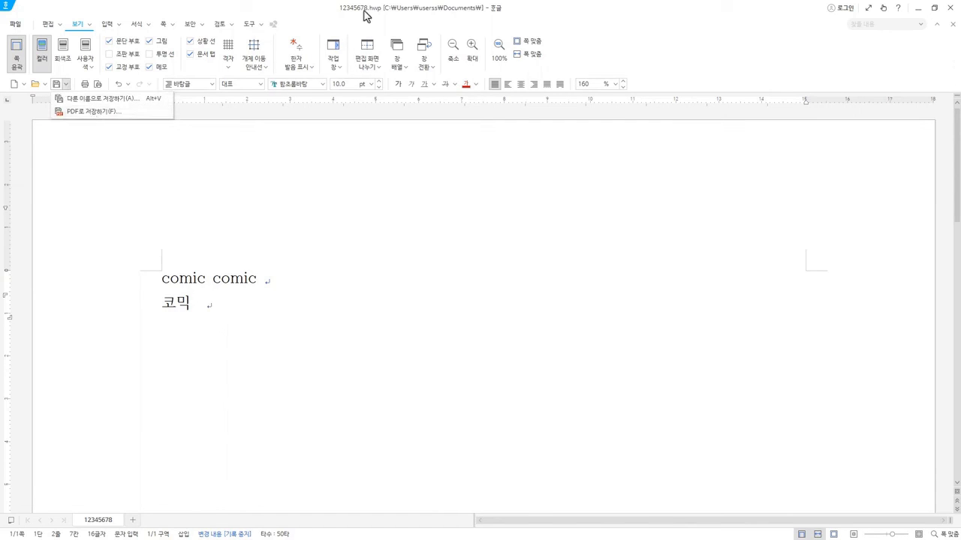
pyautogui.click(317, 23)
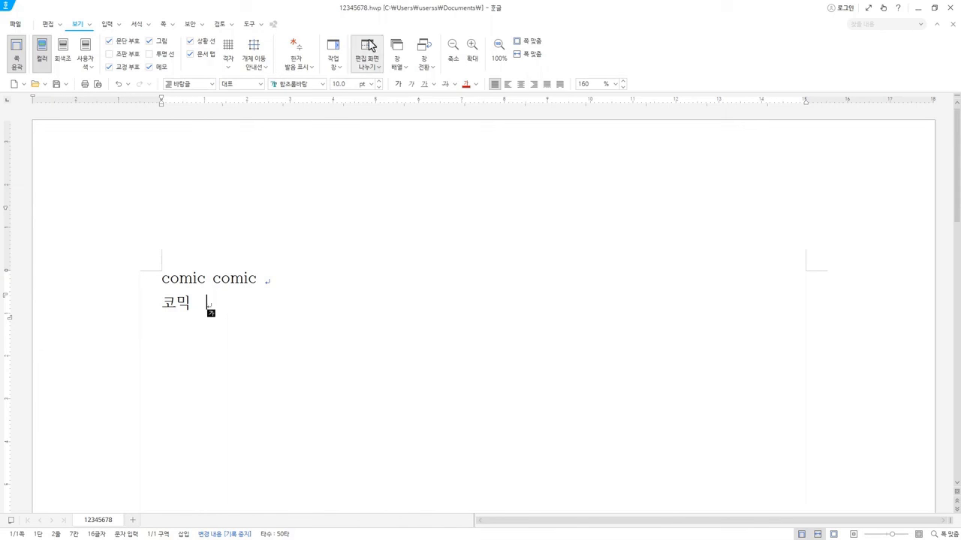
# Close the document and reopen 12345678.hwp from the 문서 folder.
pyautogui.click(245, 304)
pyautogui.click(954, 25)
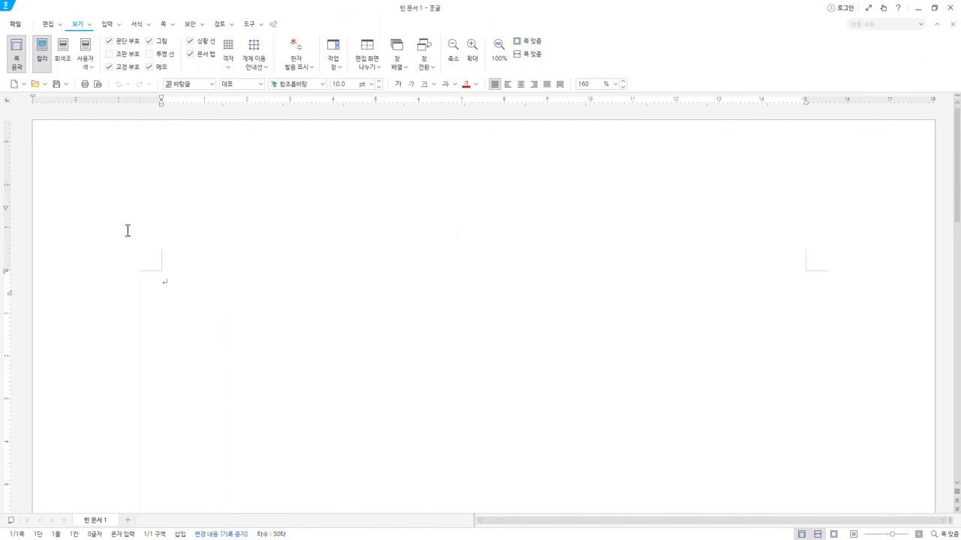
pyautogui.click(36, 87)
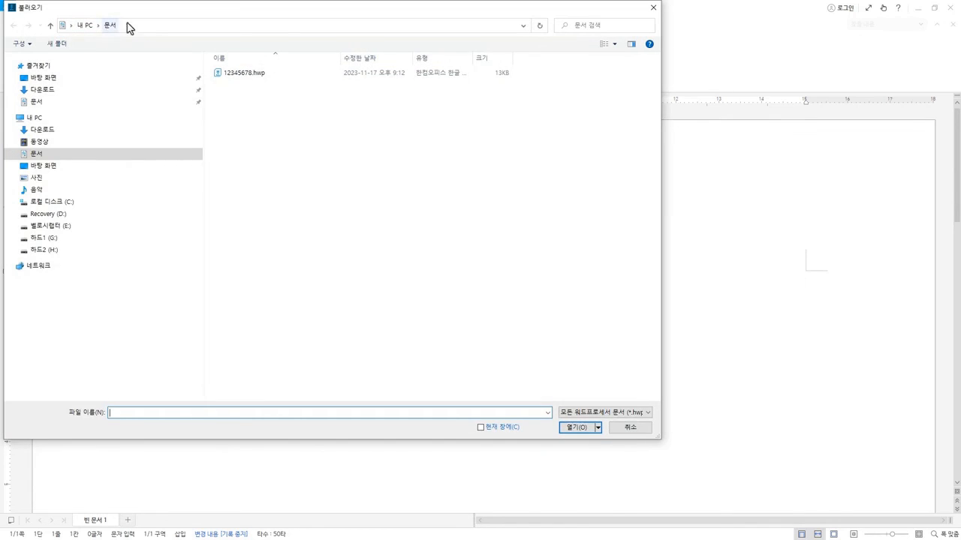
pyautogui.click(258, 79)
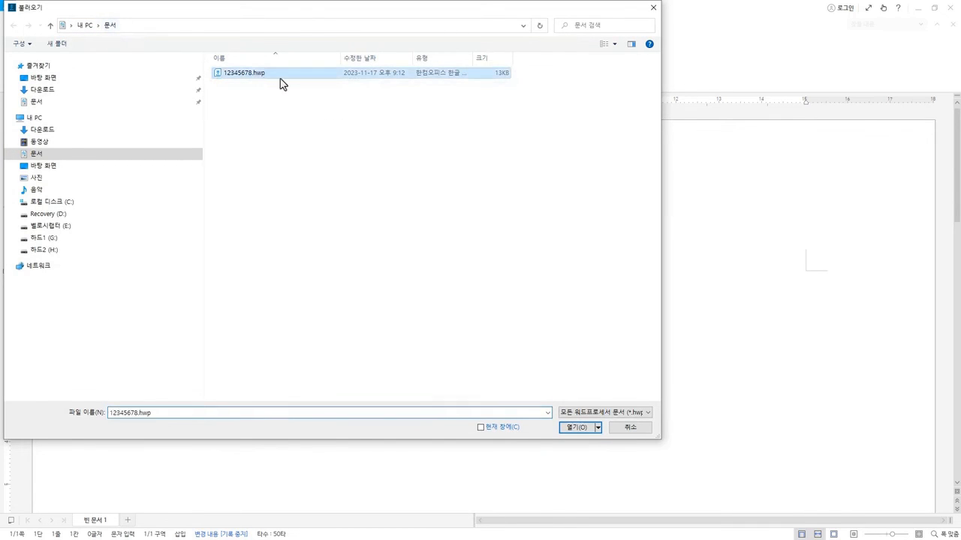
pyautogui.click(576, 428)
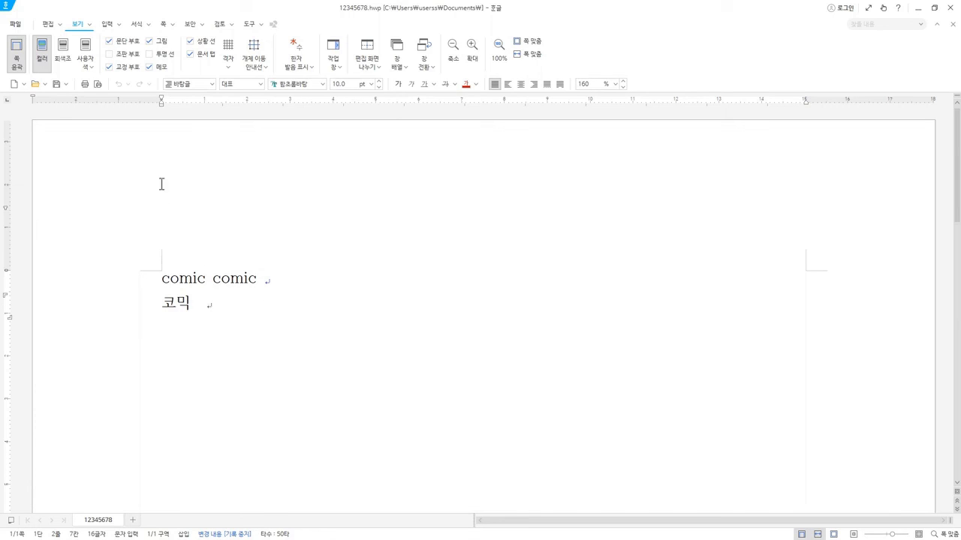
# Save the document under the new name 합격은이기적 as 한글 문서 (*.hwp) in the 문서 folder.
pyautogui.click(66, 84)
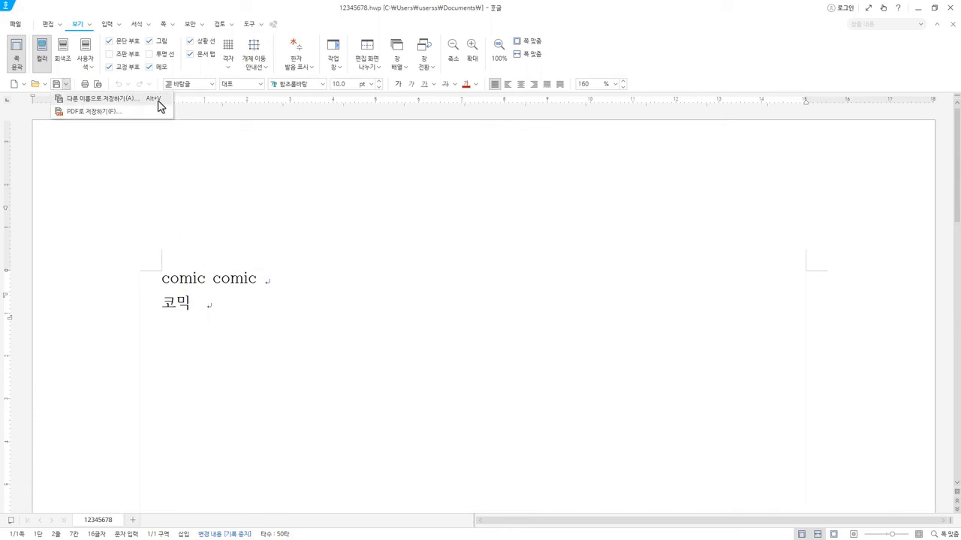
pyautogui.click(111, 101)
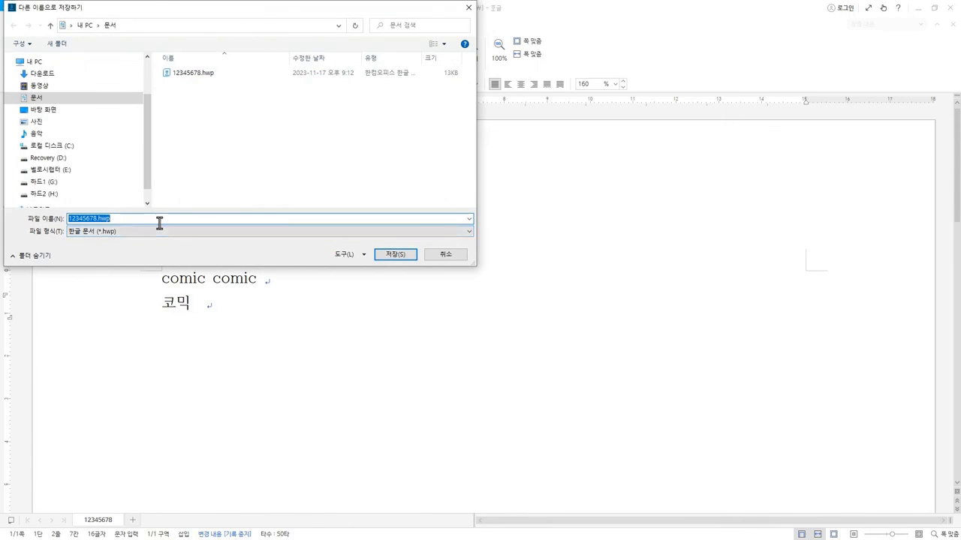
pyautogui.write('합격은이기적')
pyautogui.click(99, 220)
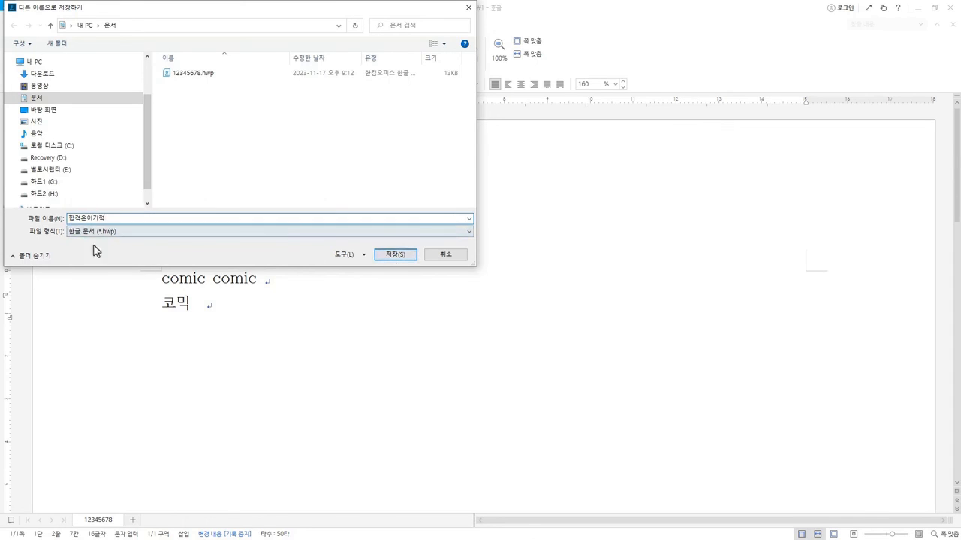
pyautogui.click(403, 256)
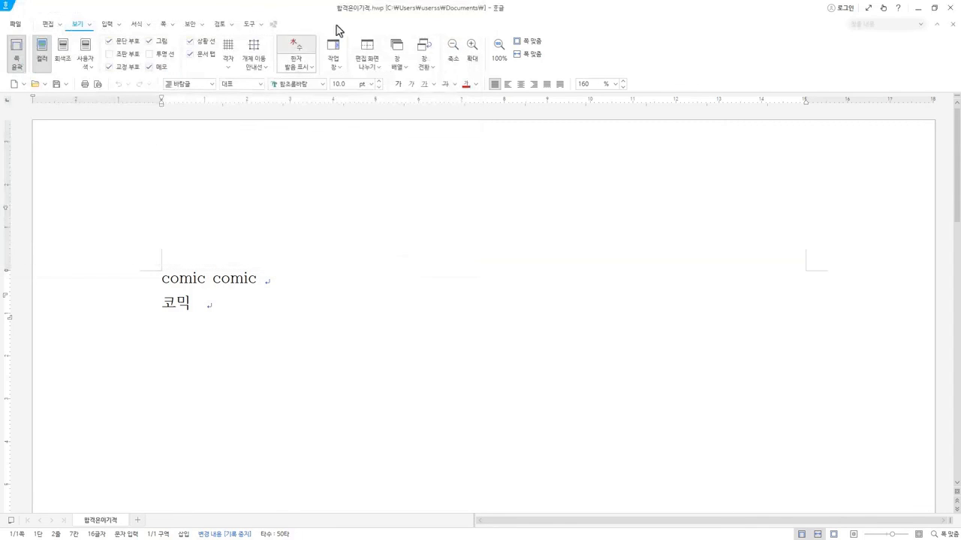